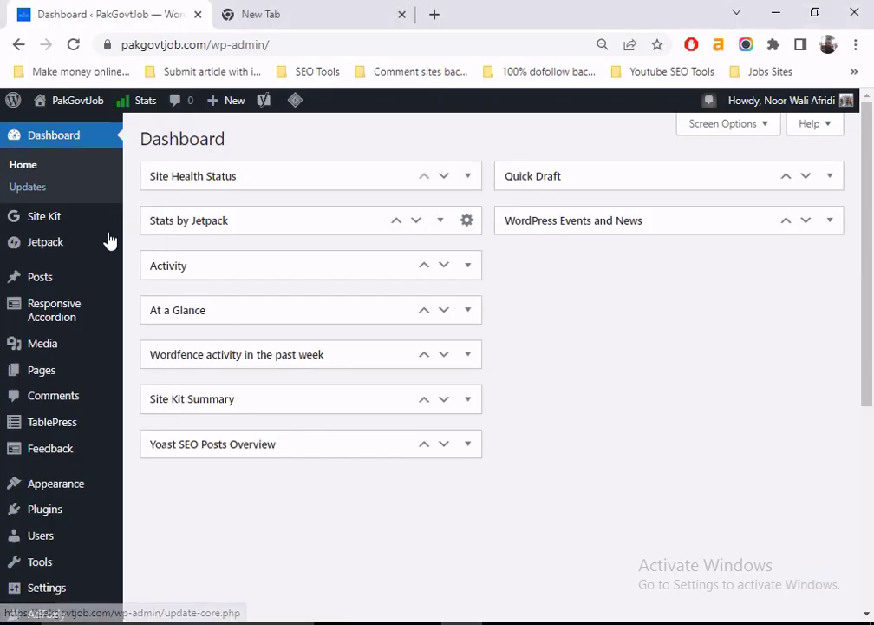
Open the site's Menus settings and display which menu is assigned to each theme location.
mouse_move(54, 491)
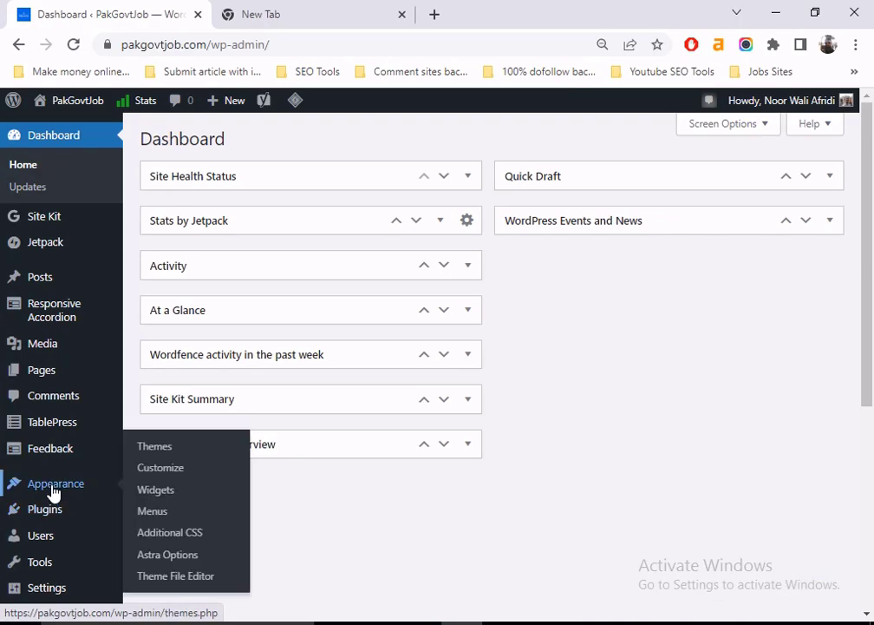
left_click(154, 512)
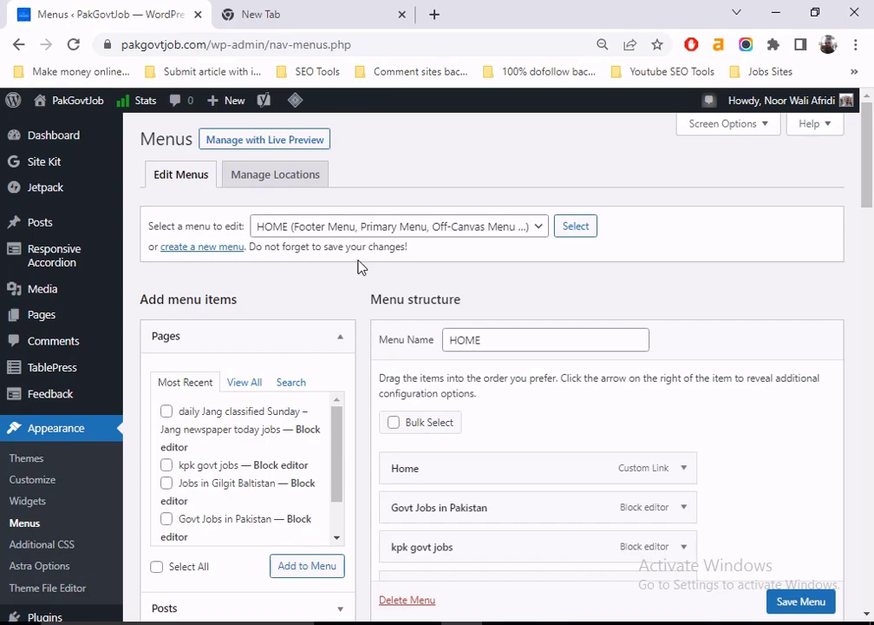
scroll(359, 285, "down", 3)
scroll(363, 291, "up", 3)
left_click(270, 178)
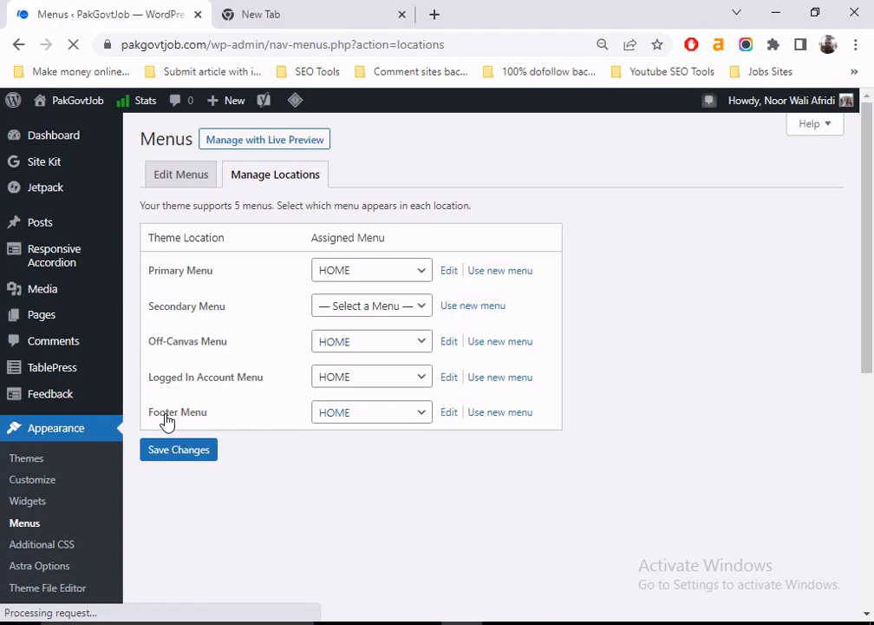
Open the menus in the live customizer and bring up the settings of the header's Home toggle button.
left_click(452, 414)
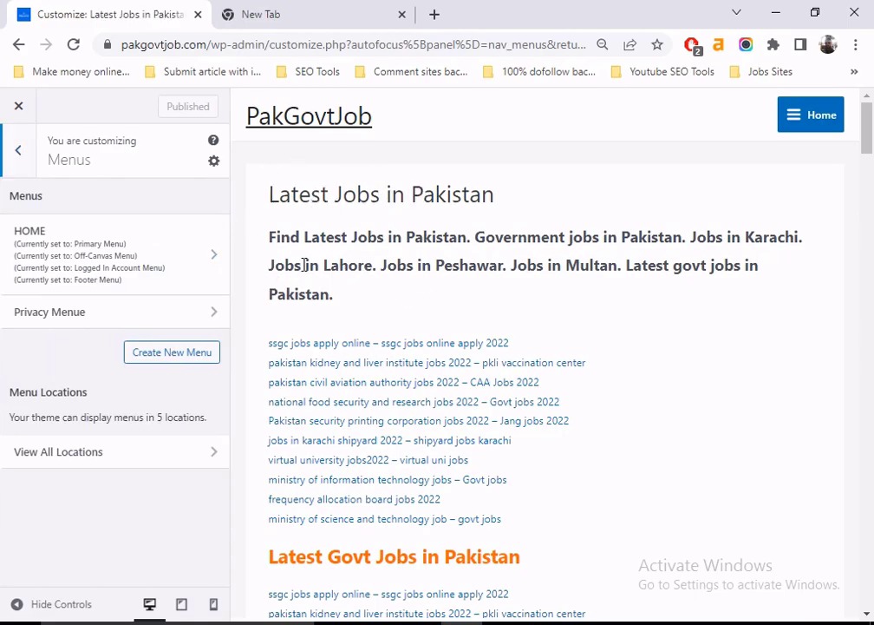
scroll(405, 297, "down", 3)
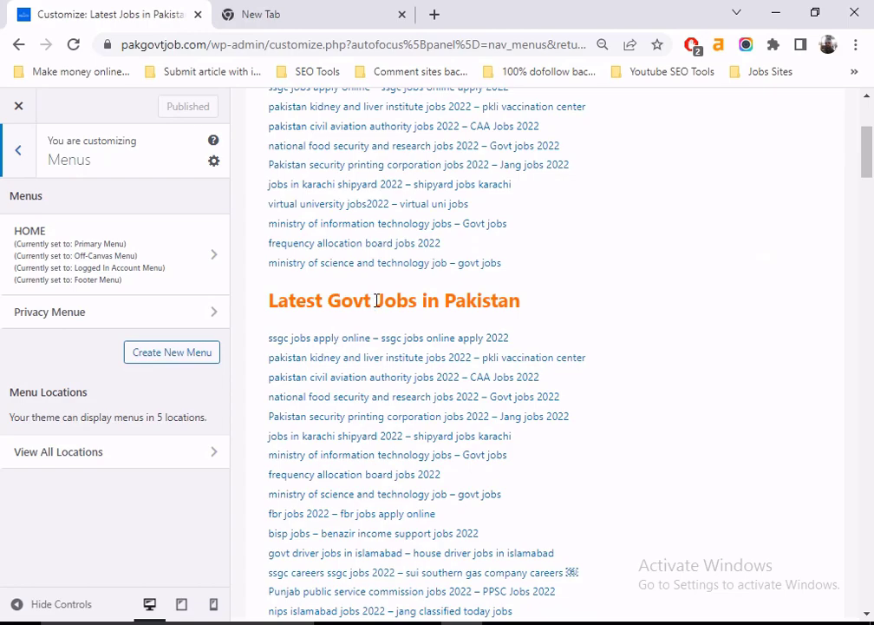
scroll(373, 303, "up", 3)
scroll(792, 285, "down", 1)
scroll(781, 165, "up", 1)
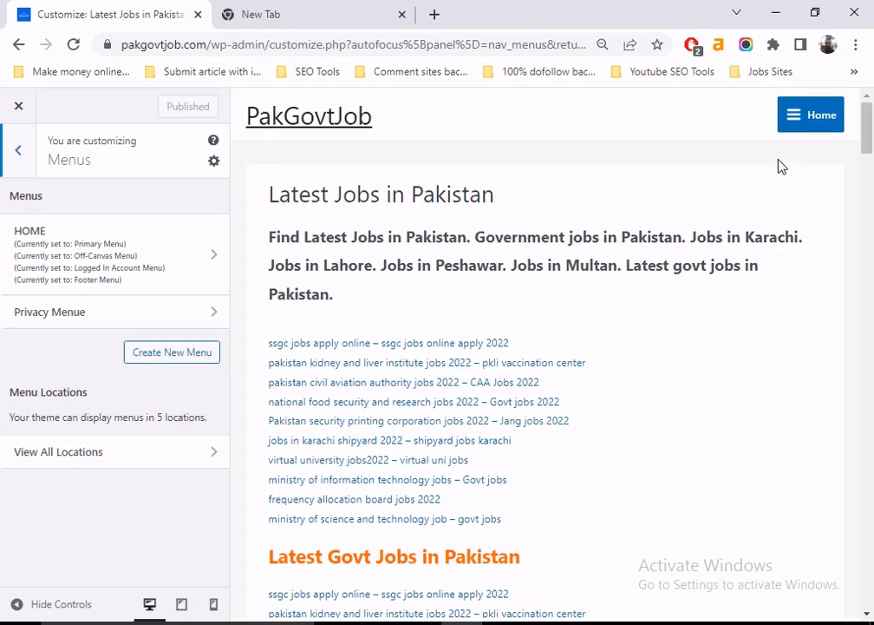
left_click(787, 105)
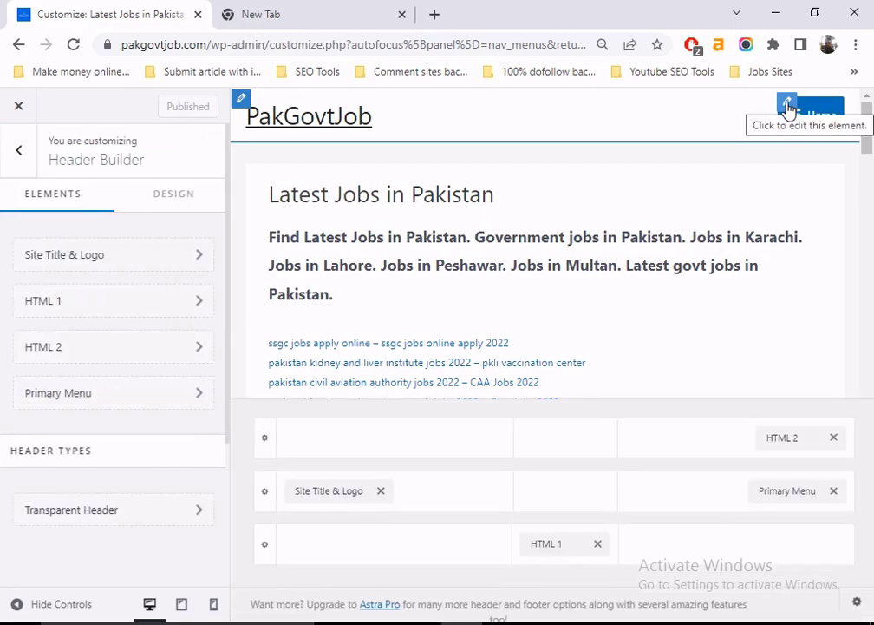
left_click(787, 105)
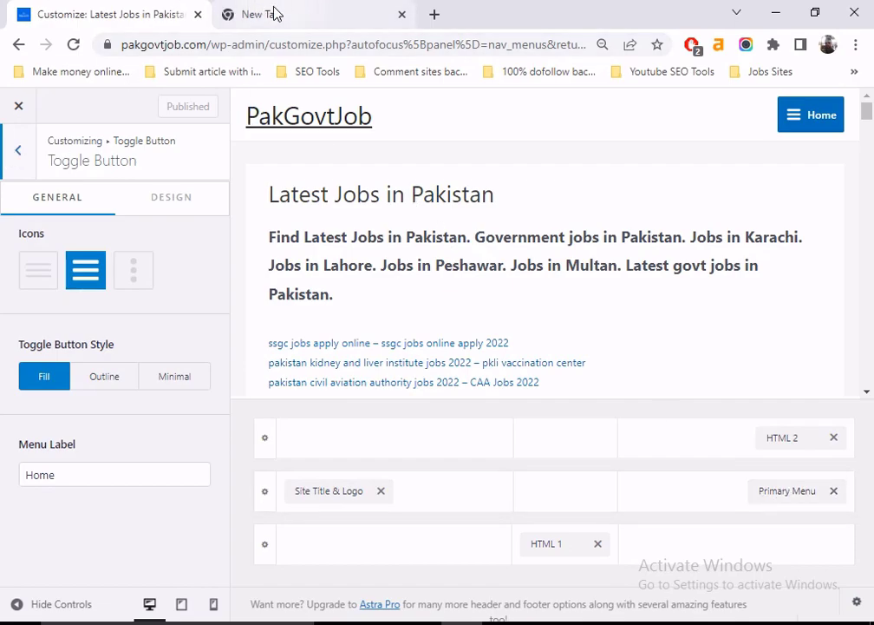
Open pakgovtjob.com in the second browser tab, examine its header menu, and return to the customizer.
left_click(297, 18)
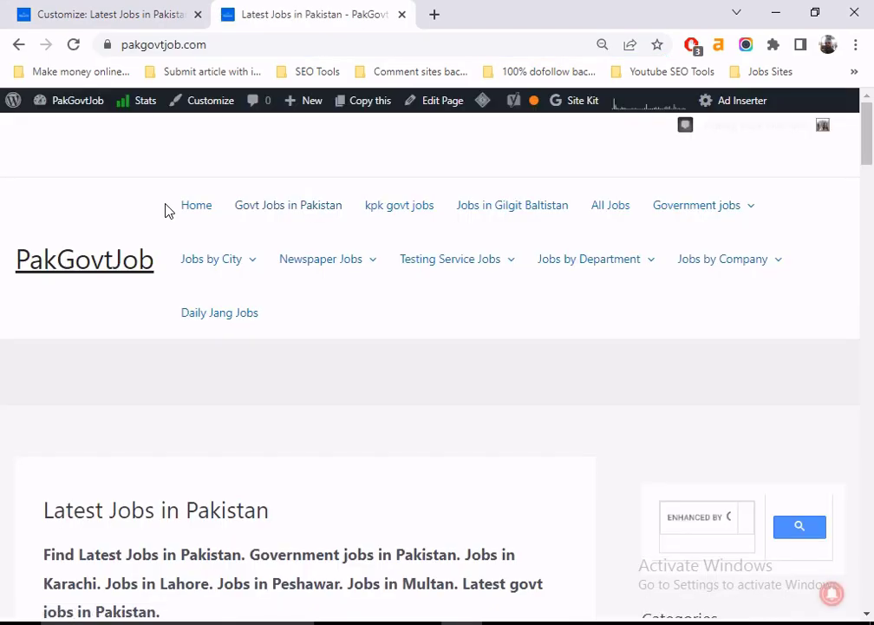
mouse_move(548, 243)
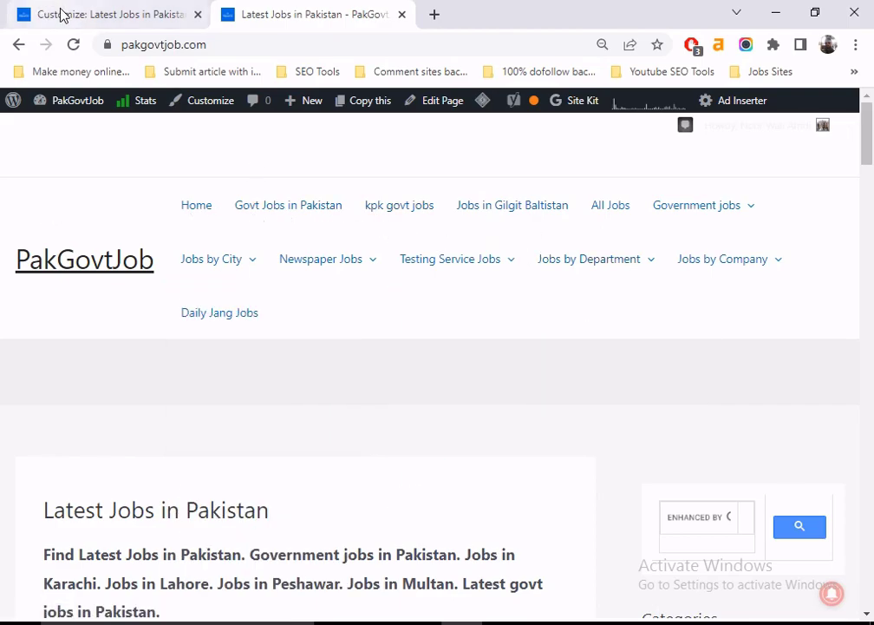
left_click(61, 14)
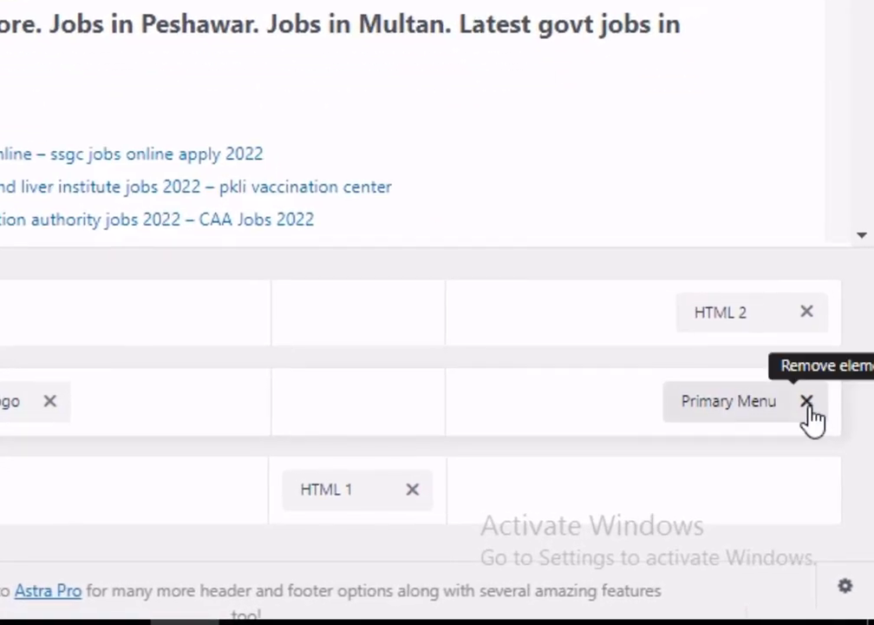
Remove the Primary Menu element from the middle header row, publish the change, and reload the live site to check the header.
left_click(808, 403)
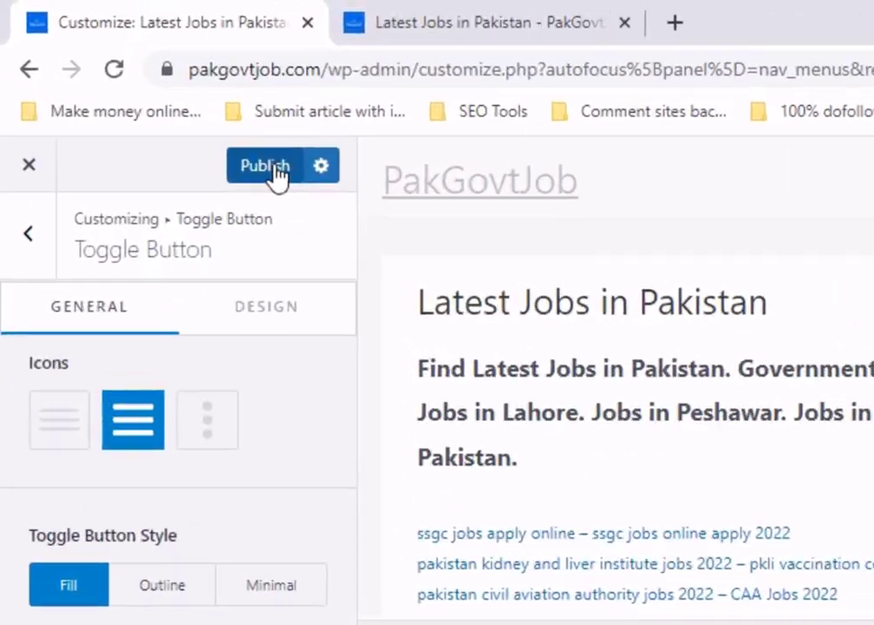
left_click(278, 169)
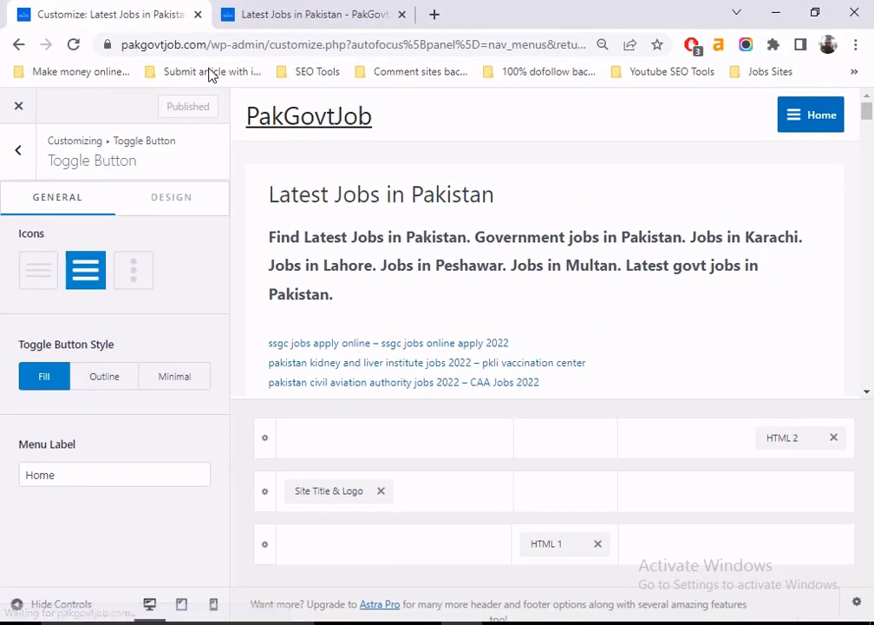
left_click(315, 15)
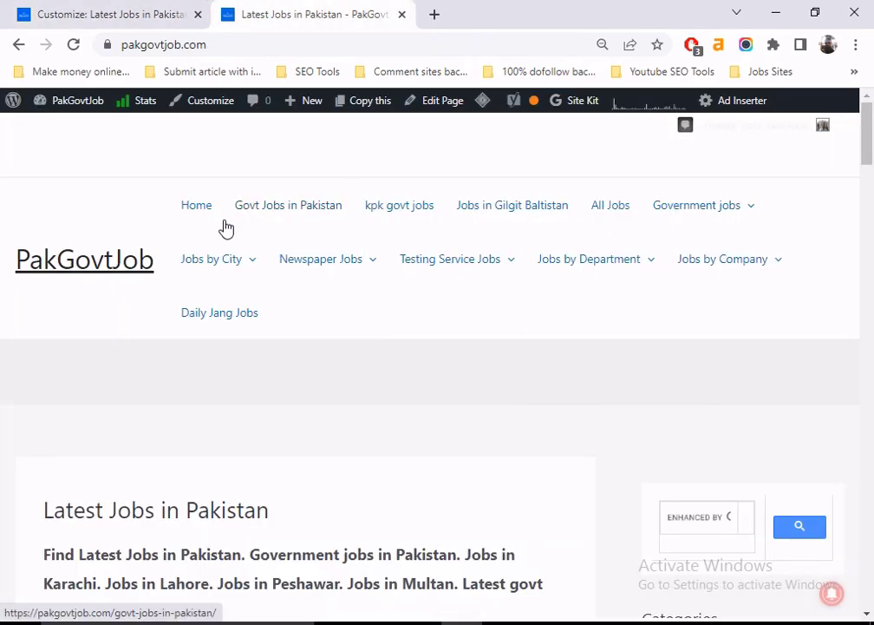
left_click(73, 44)
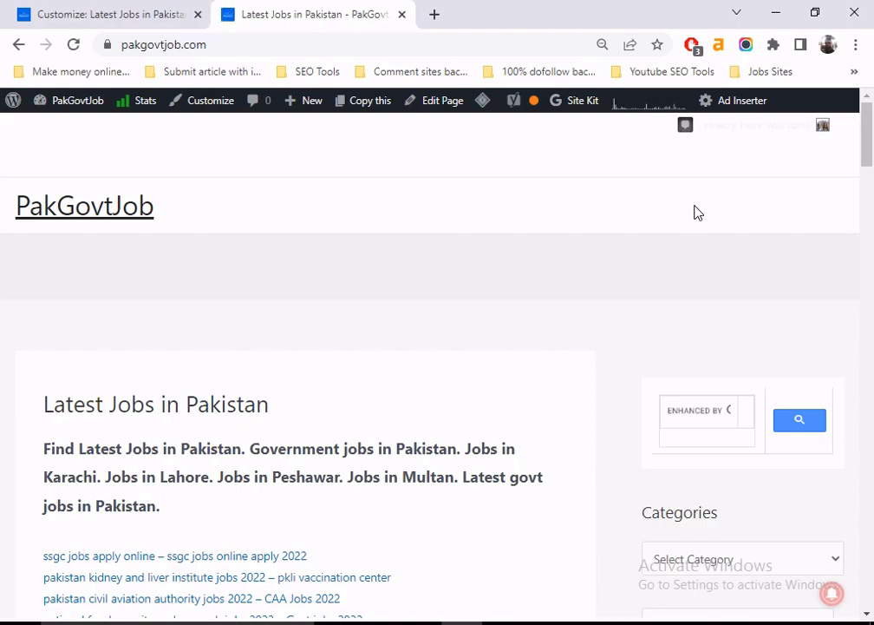
Return to the customizer and zoom the browser page out so the header builder's element picker fits.
left_click(110, 15)
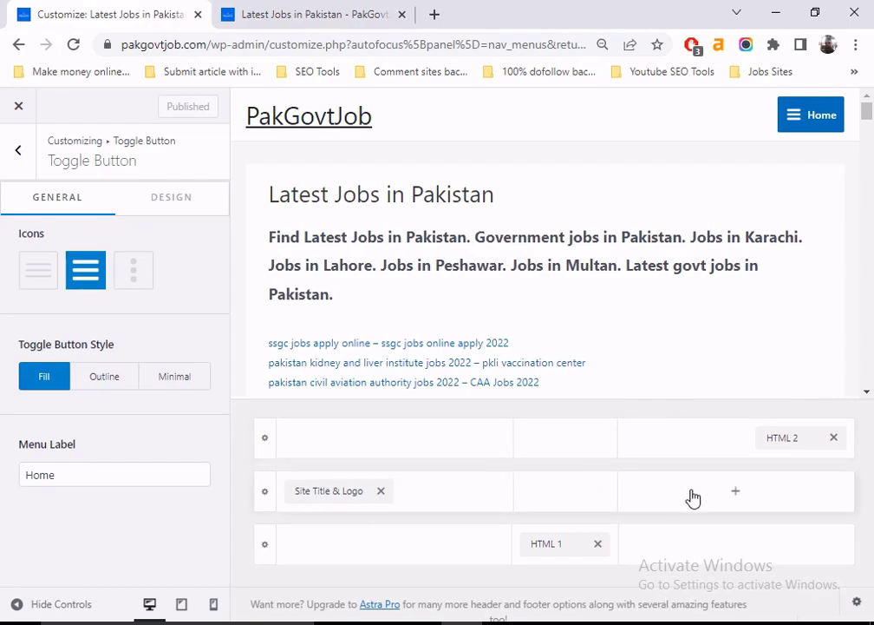
left_click(736, 494)
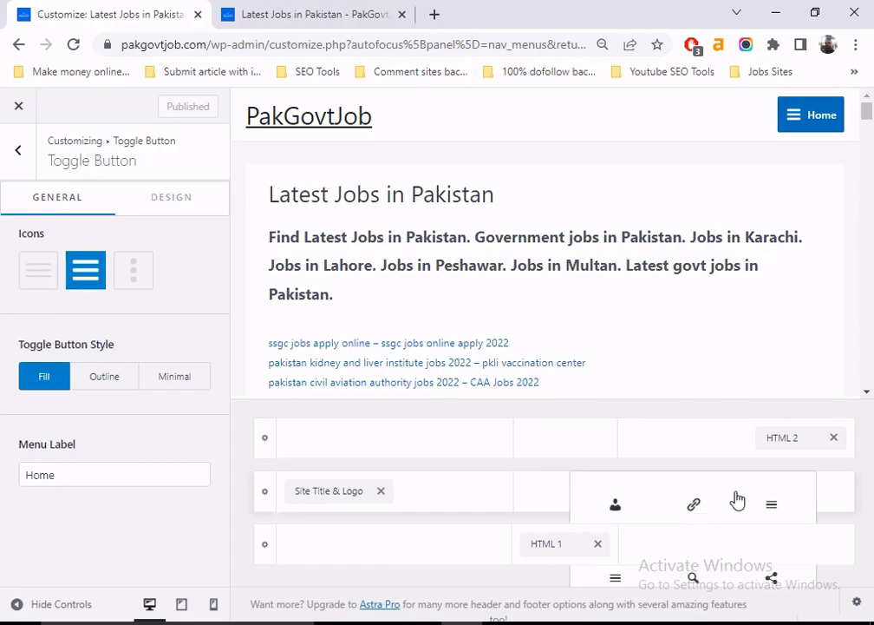
left_click(565, 496)
left_click(564, 496)
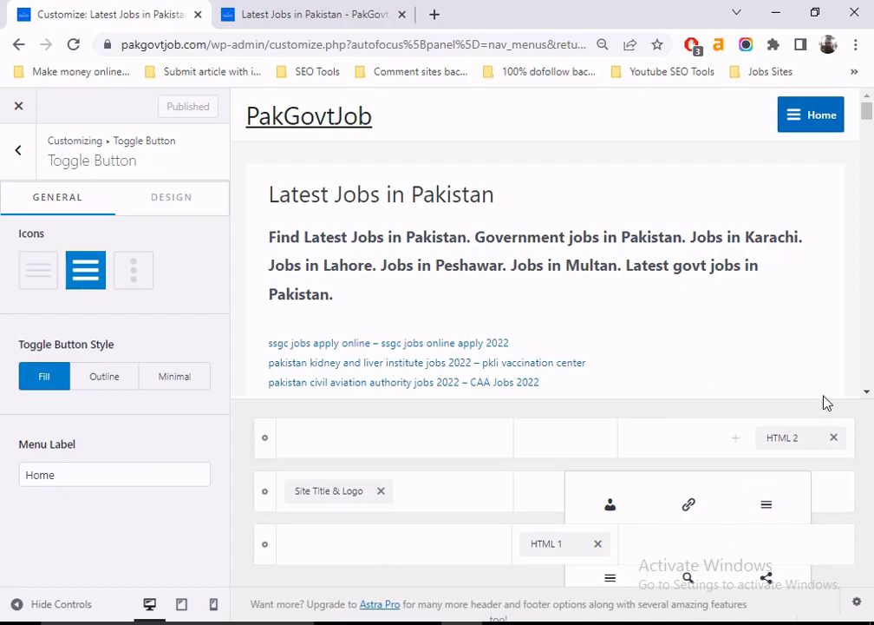
scroll(869, 121, "down", 8)
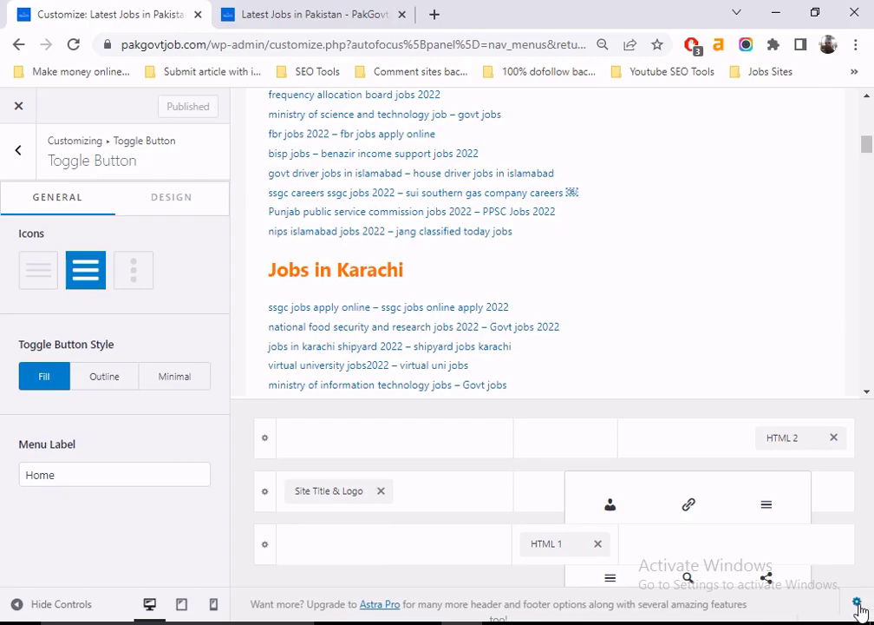
left_click(853, 46)
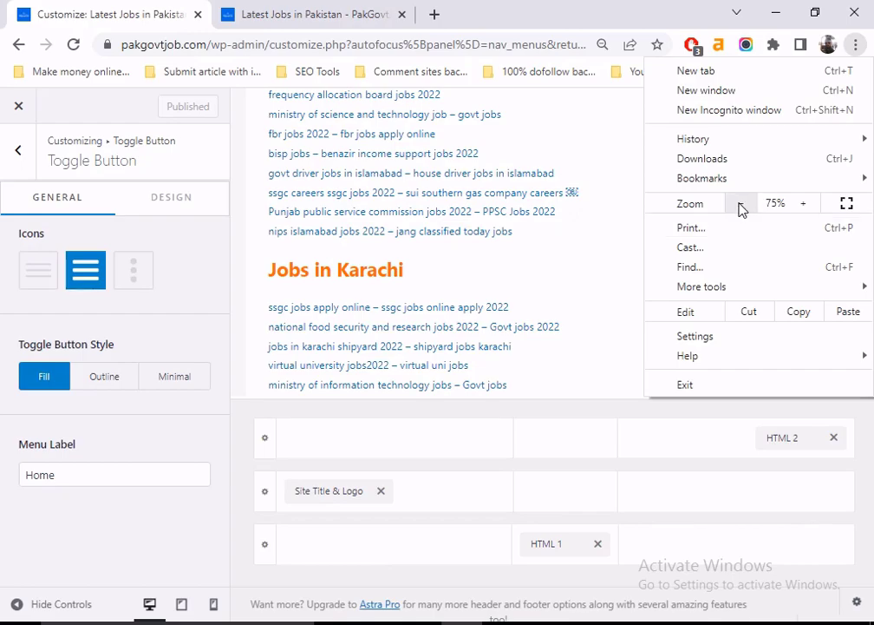
left_click(90, 489)
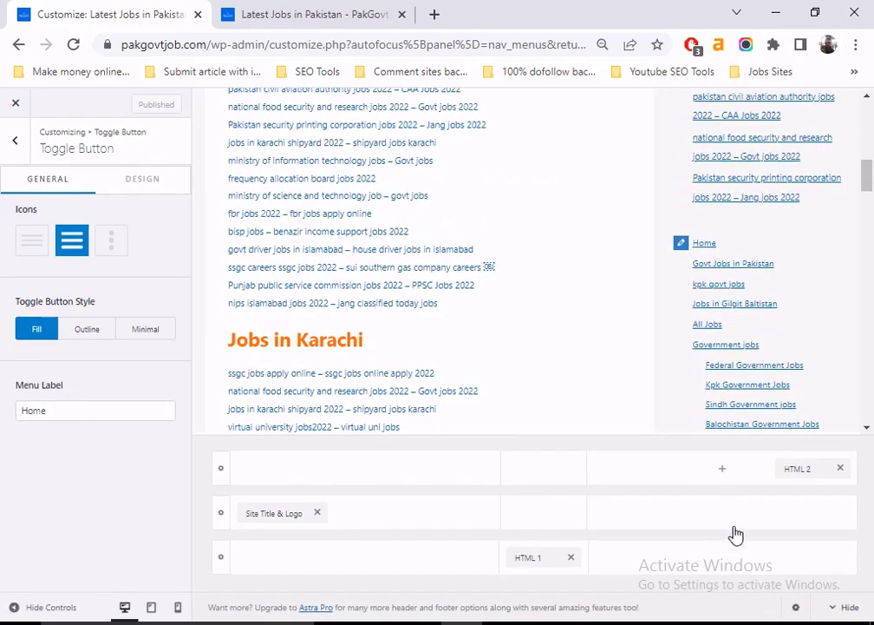
Add the Secondary Menu element to the header and move it to the left area of the bottom header row.
left_click(544, 472)
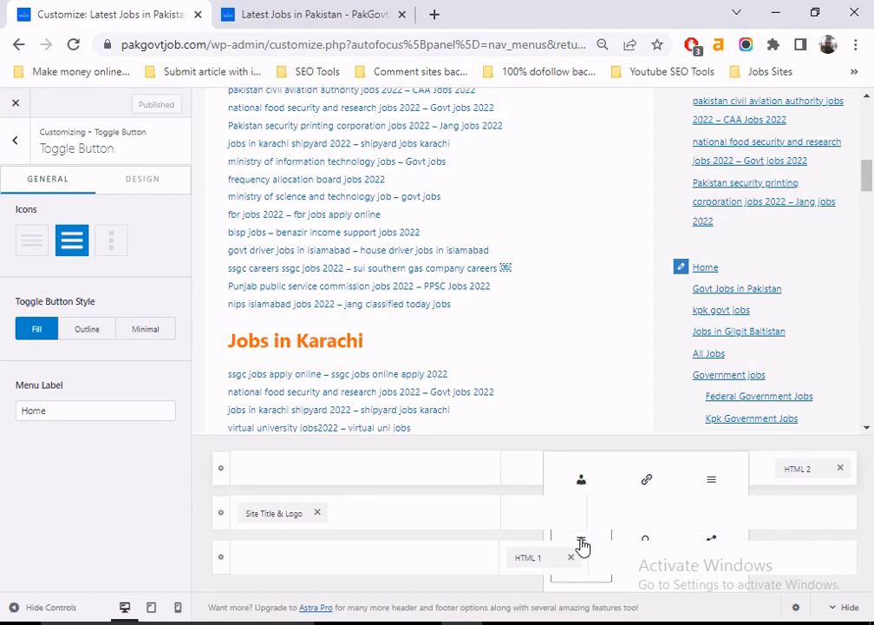
left_click(582, 545)
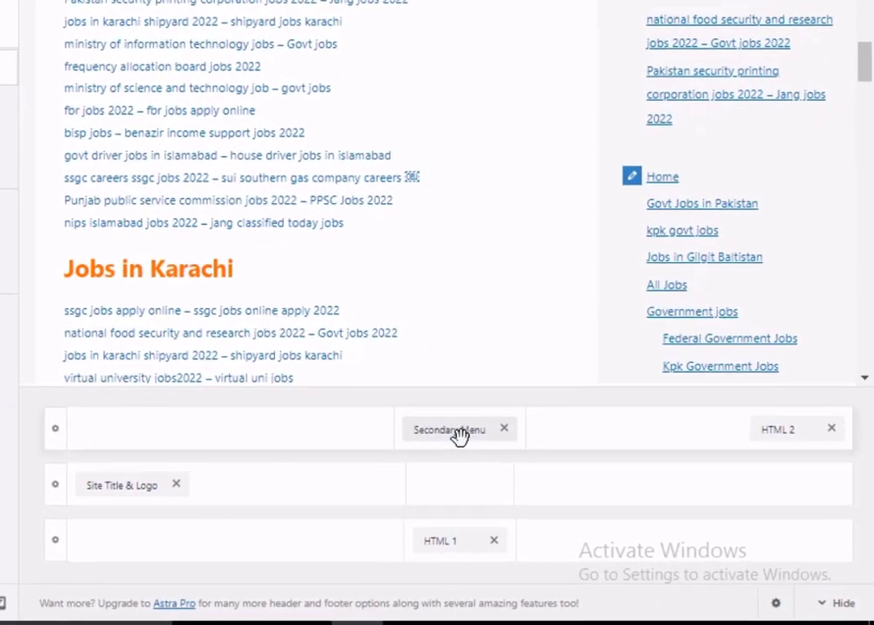
left_click_drag(449, 430, 452, 484)
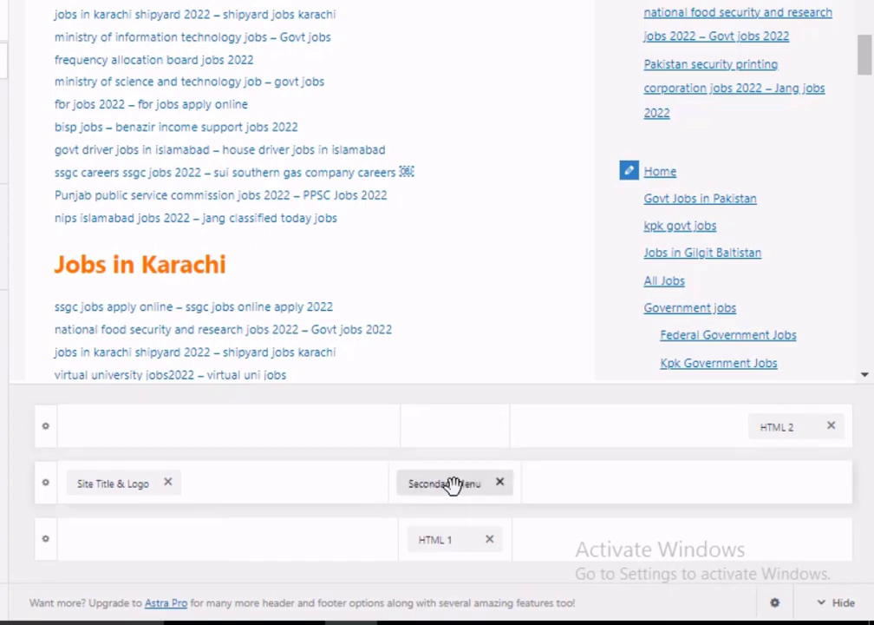
left_click_drag(428, 497, 180, 580)
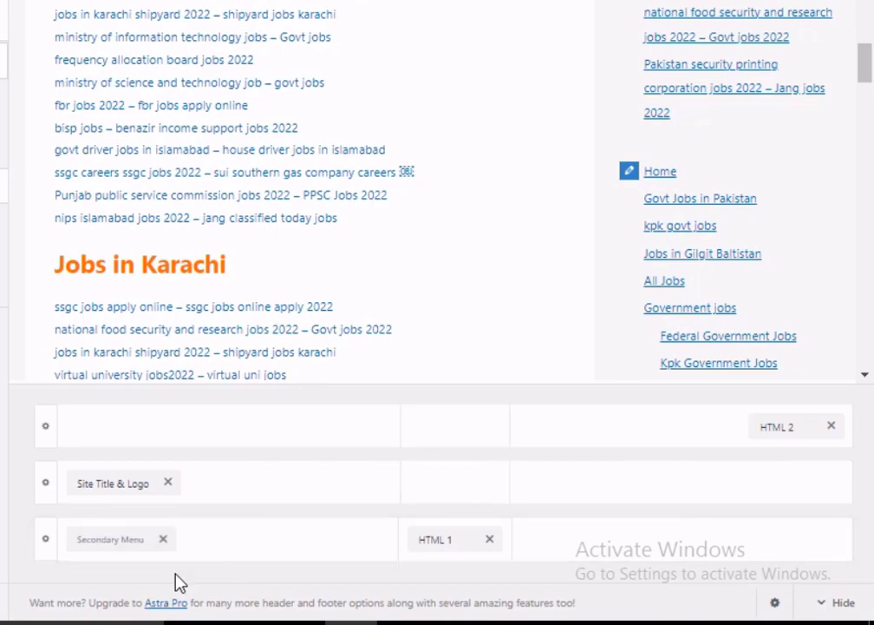
Set the Secondary Menu's submenu width to 1208 px and enable Item Divider.
left_click(104, 536)
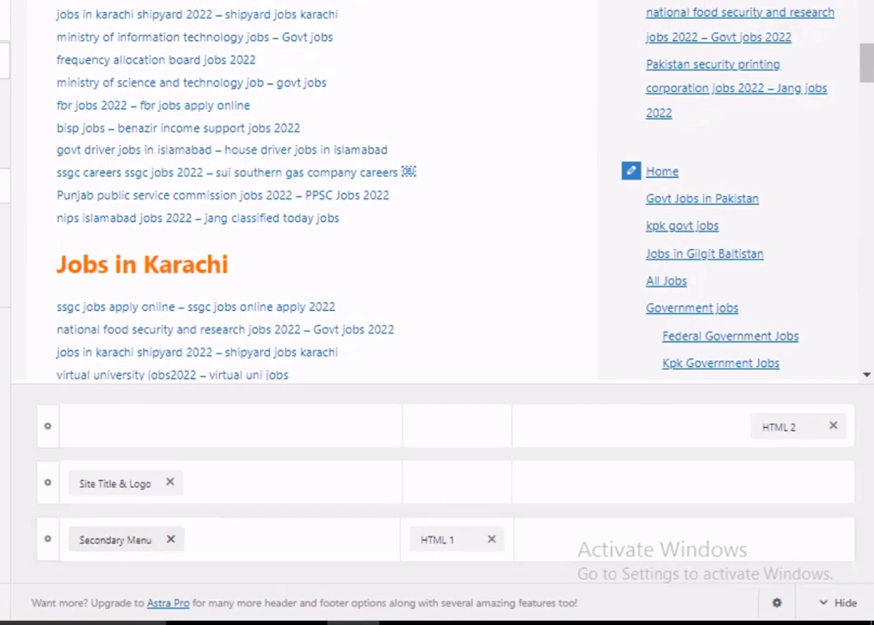
left_click(108, 267)
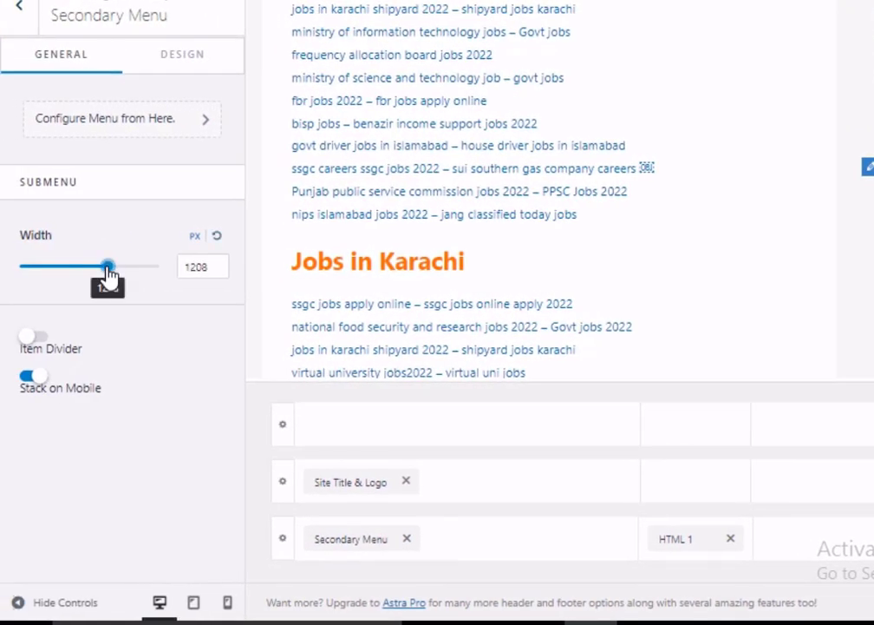
left_click(44, 340)
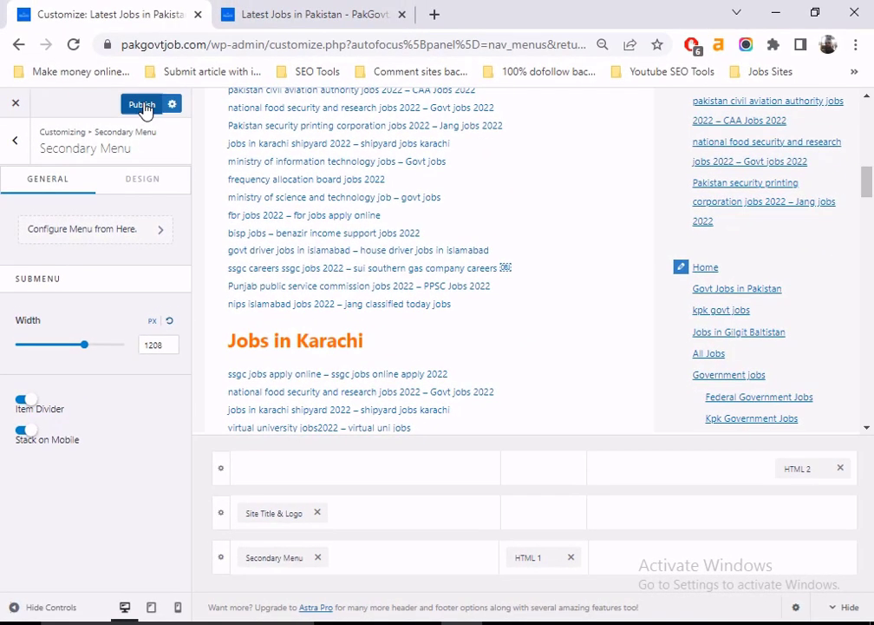
Publish the header changes and reload the live site to check the secondary menu under the site title.
left_click(143, 105)
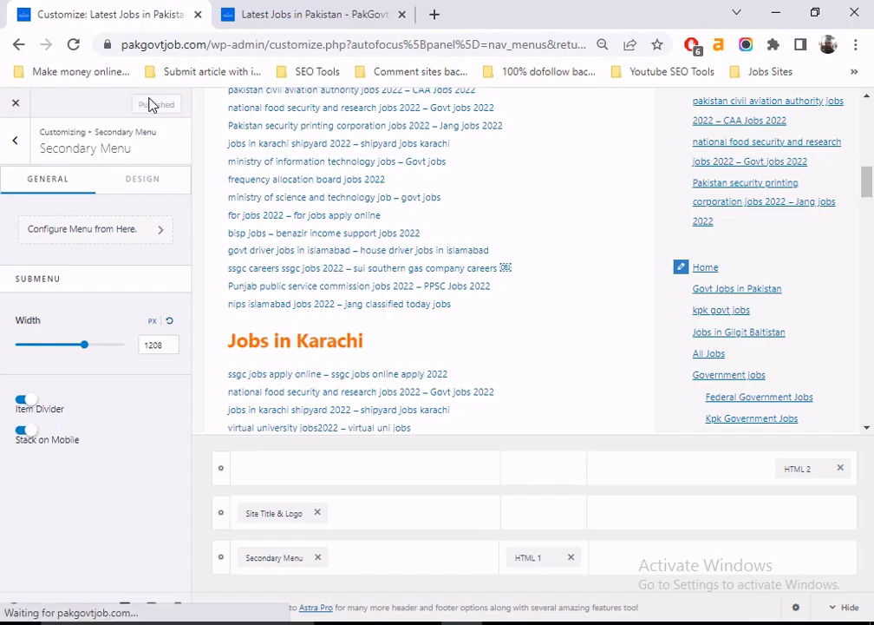
left_click(285, 18)
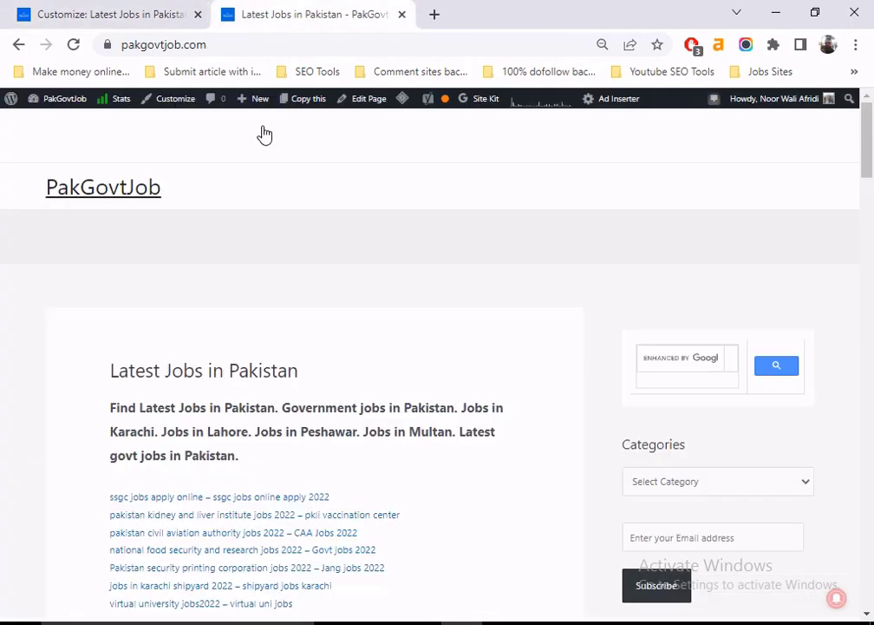
left_click(75, 46)
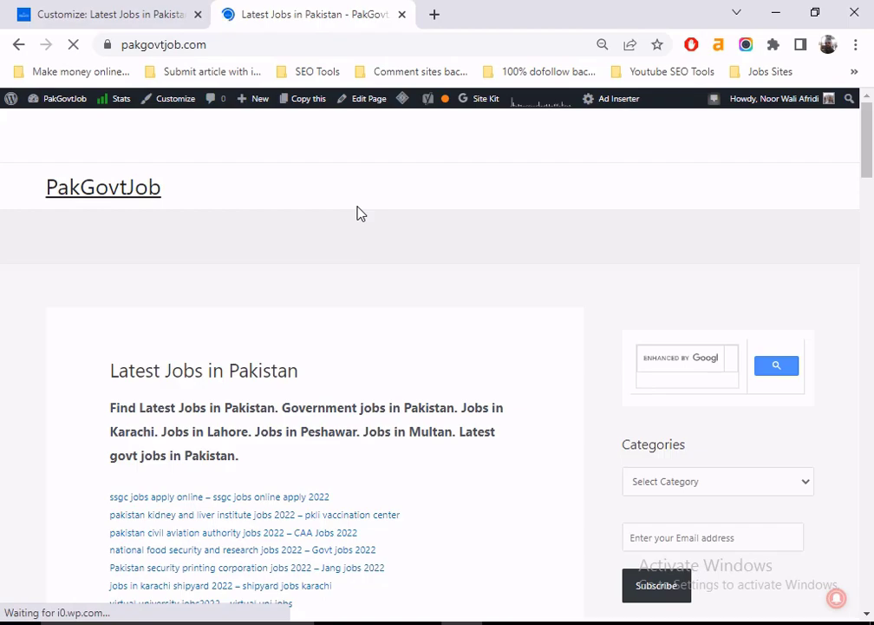
left_click(143, 22)
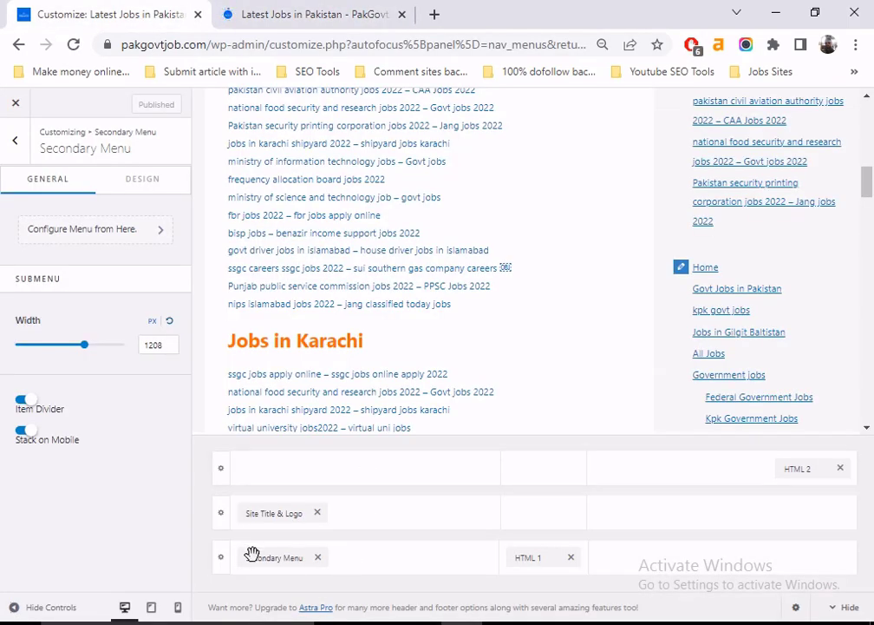
left_click(345, 9)
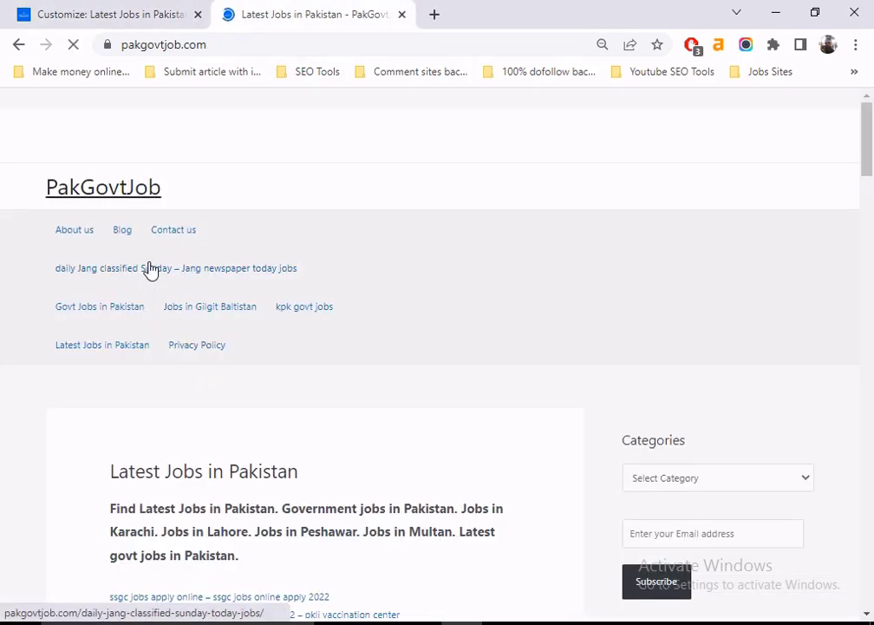
Return to the customizer and examine the secondary menu in the header of the page preview.
left_click(141, 9)
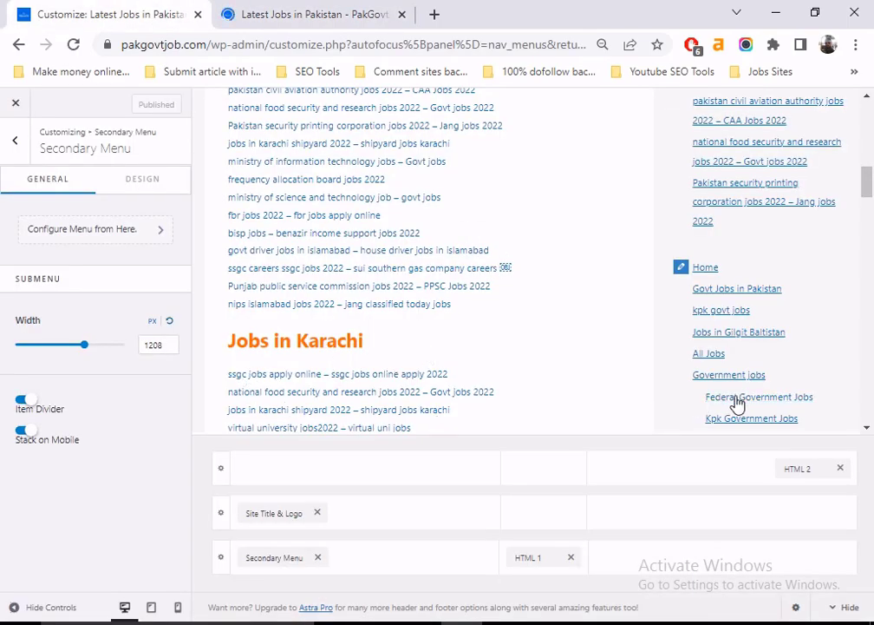
scroll(298, 237, "up", 2)
scroll(298, 238, "up", 3)
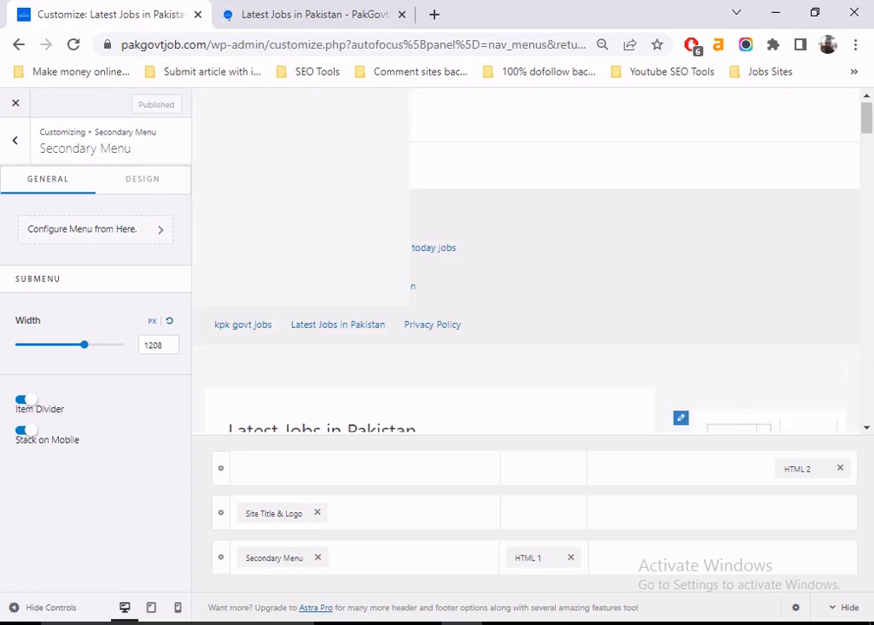
Open the settings of the Footer Menu shown at the end of the page preview.
scroll(442, 169, "down", 15)
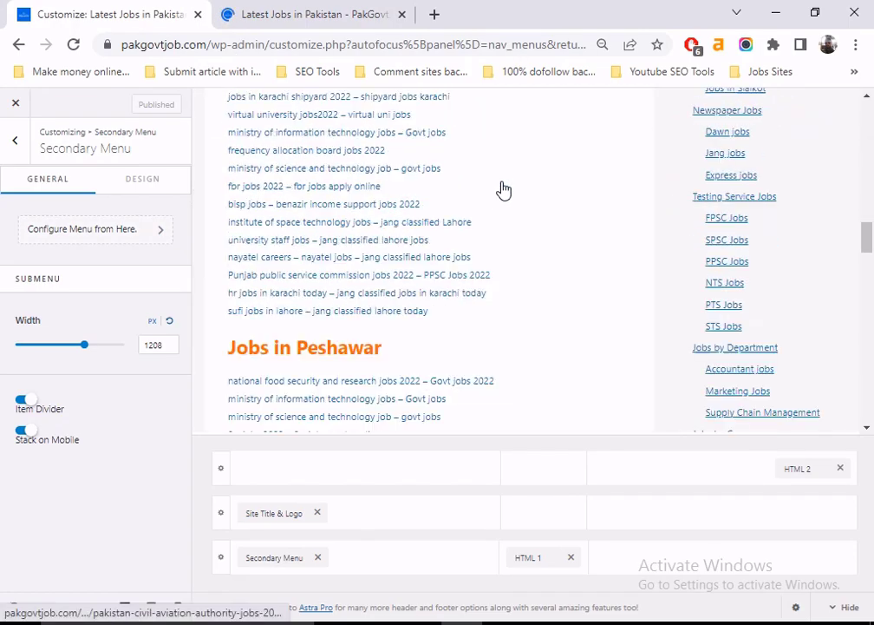
scroll(684, 226, "down", 10)
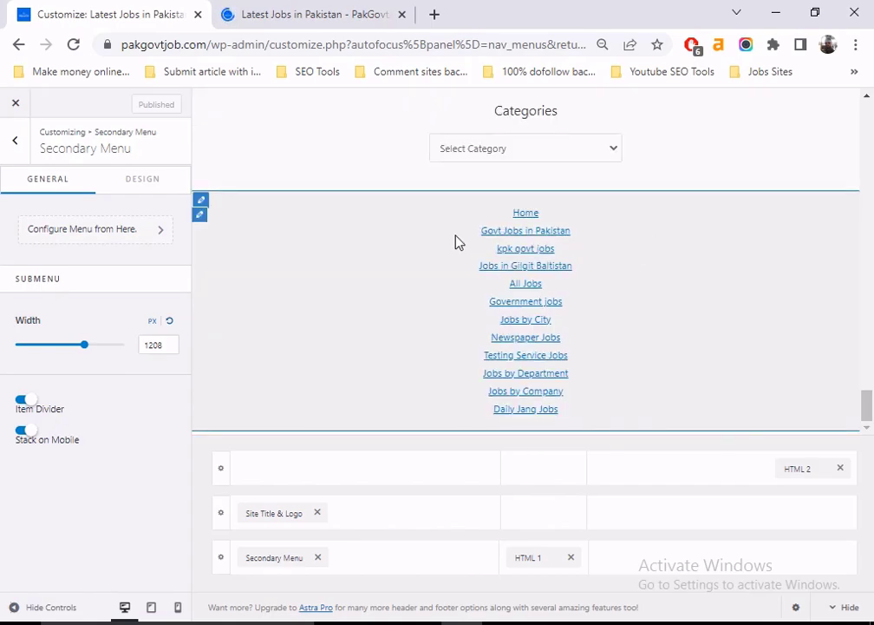
scroll(467, 360, "up", 5)
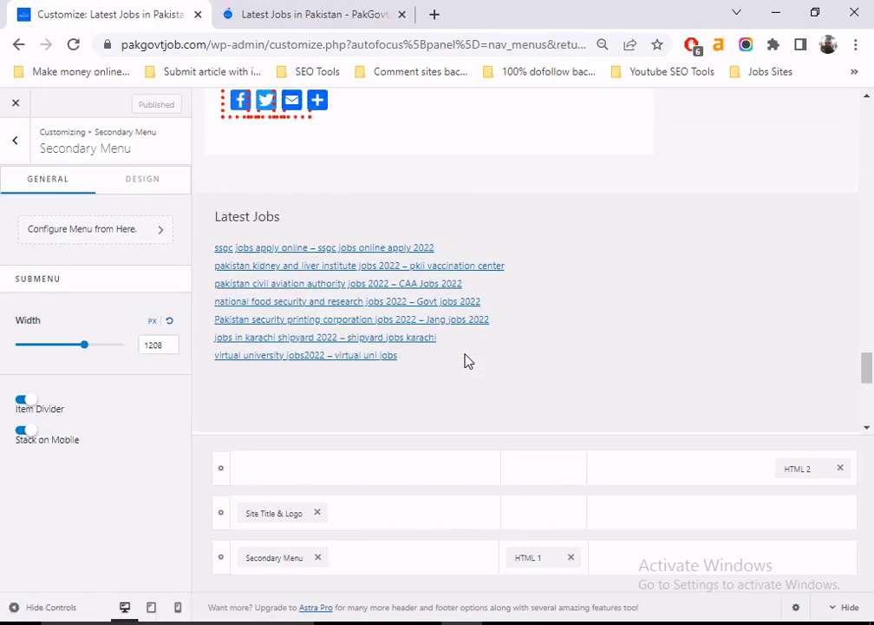
scroll(441, 248, "down", 5)
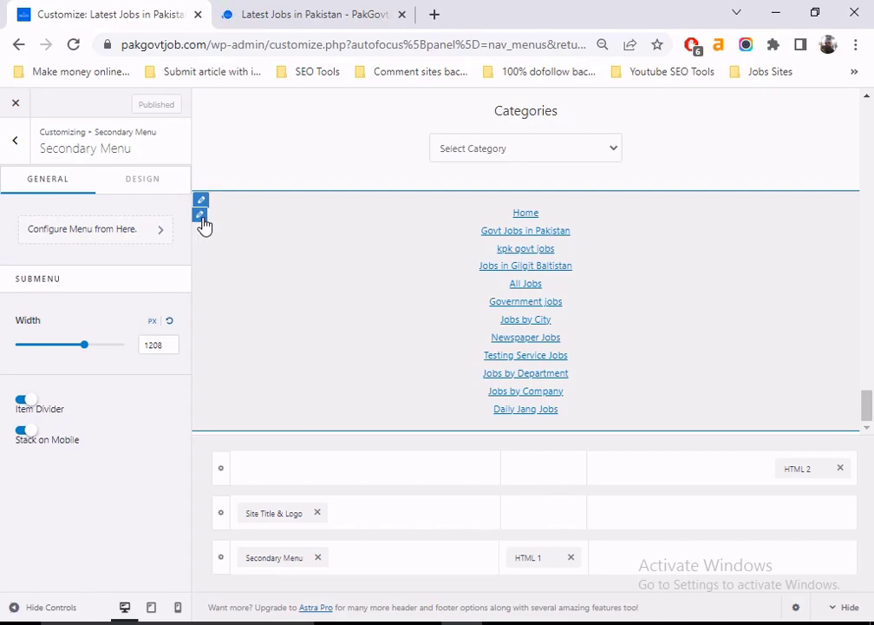
left_click(200, 216)
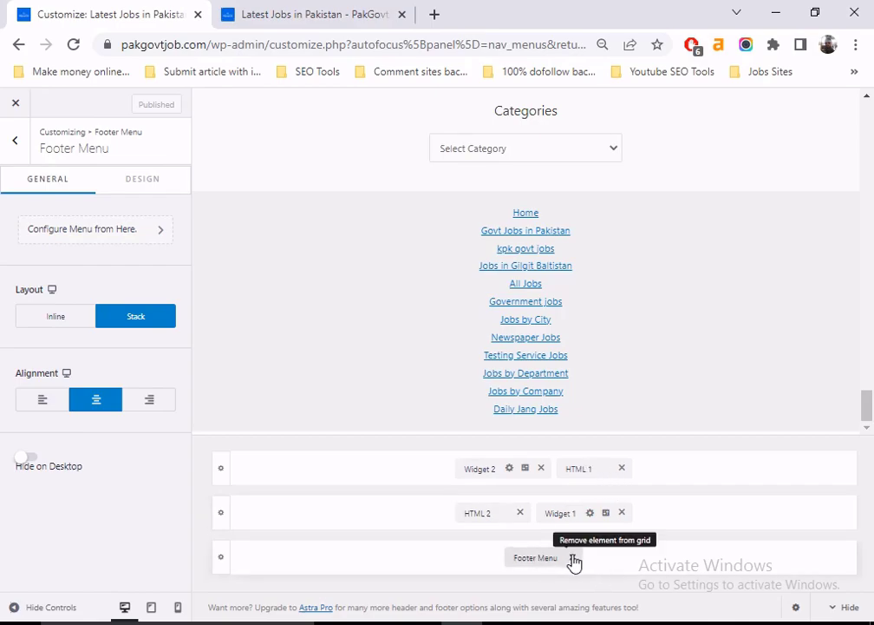
Remove the Footer Menu element from the bottom footer row, compare with the footer on the live site, and publish the change.
left_click(573, 557)
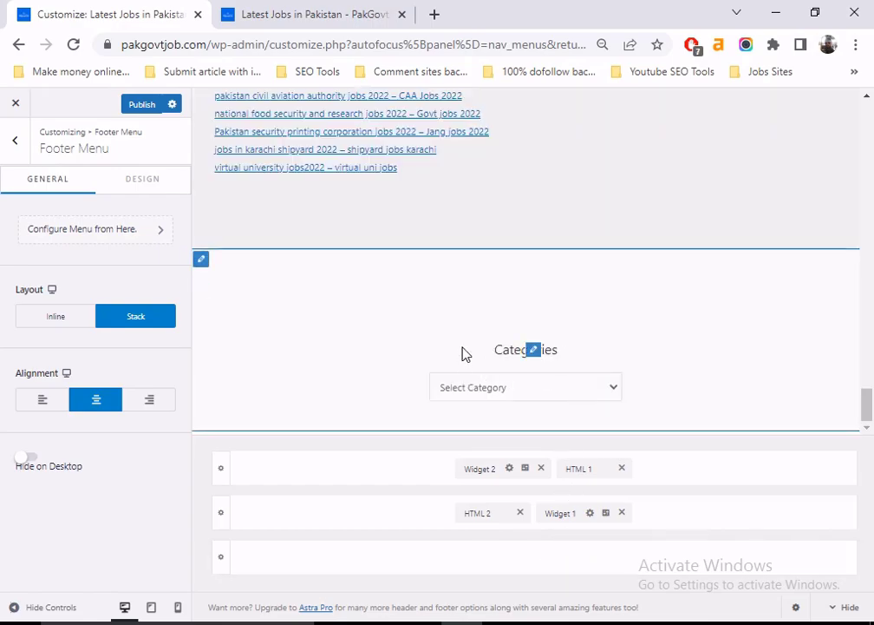
left_click(298, 8)
scroll(724, 356, "down", 20)
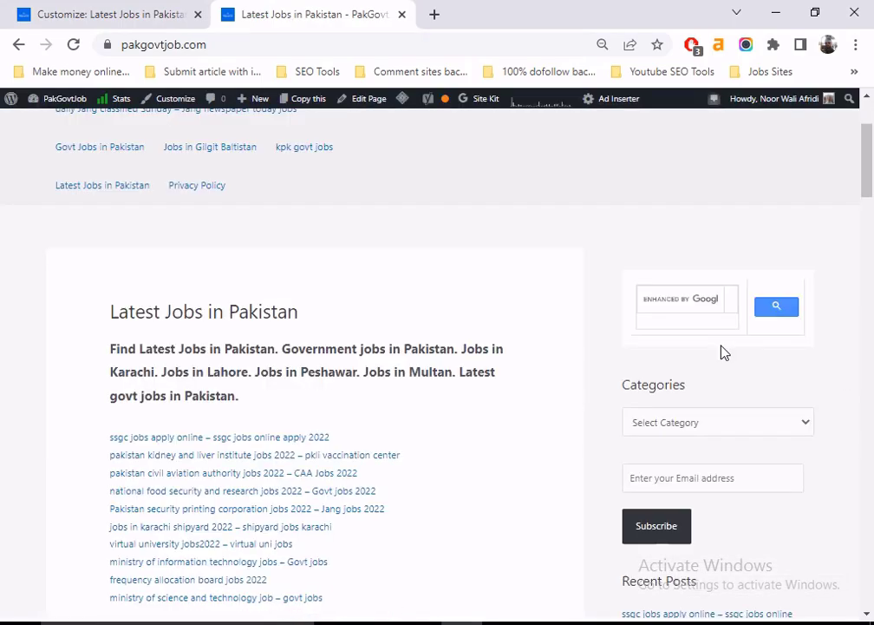
scroll(719, 406, "down", 10)
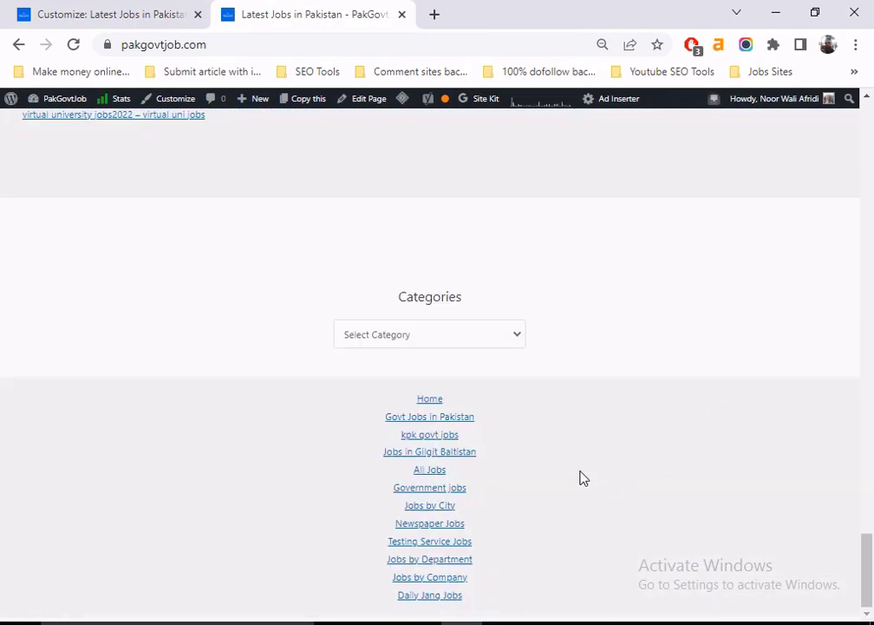
left_click(170, 16)
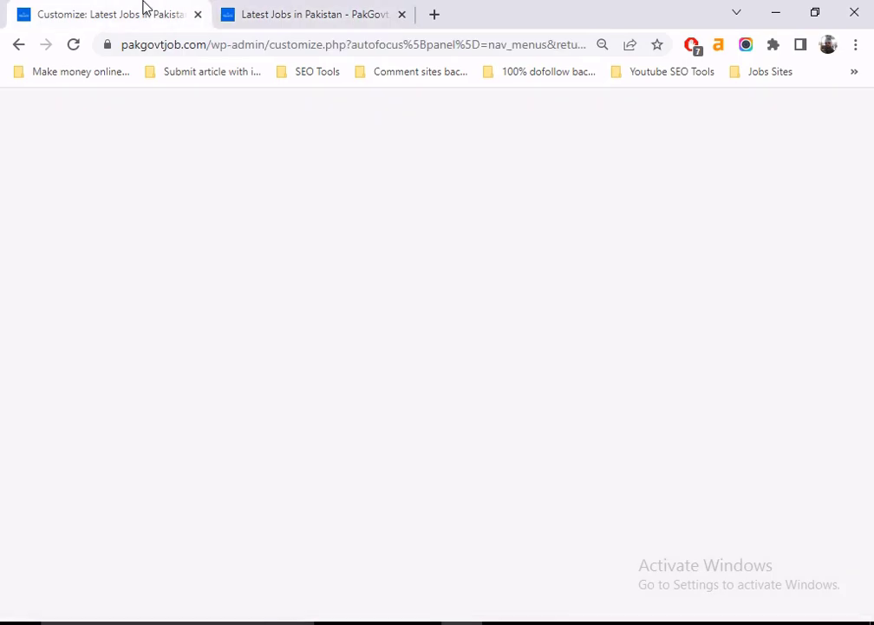
left_click(144, 105)
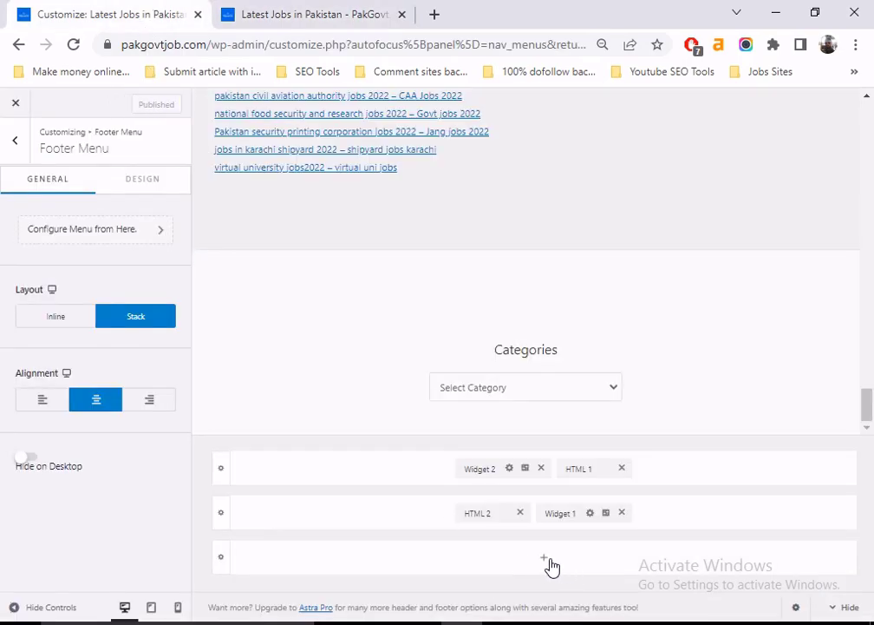
Reload the live site, check its footer for the menu links, and return to the customizer.
left_click(308, 10)
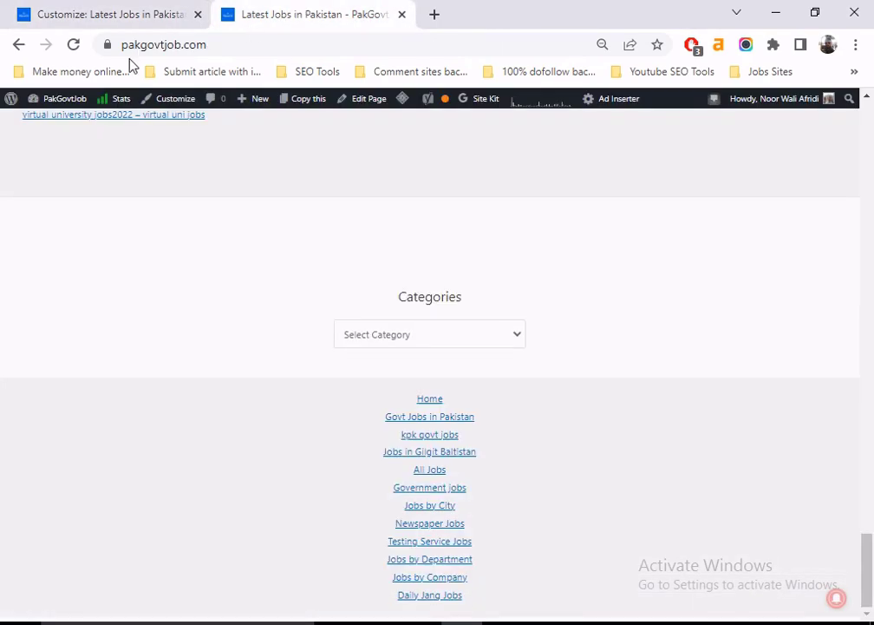
left_click(74, 45)
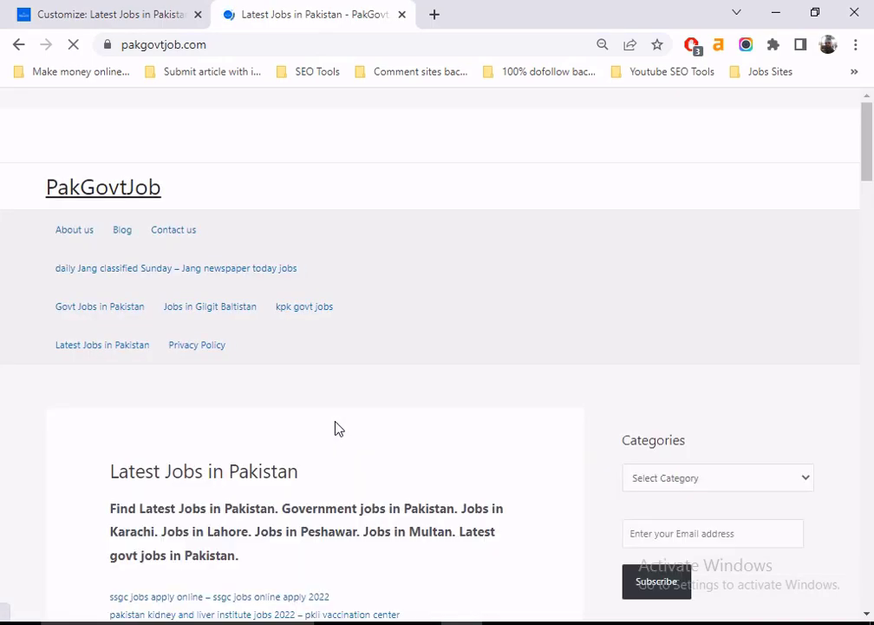
scroll(486, 373, "down", 20)
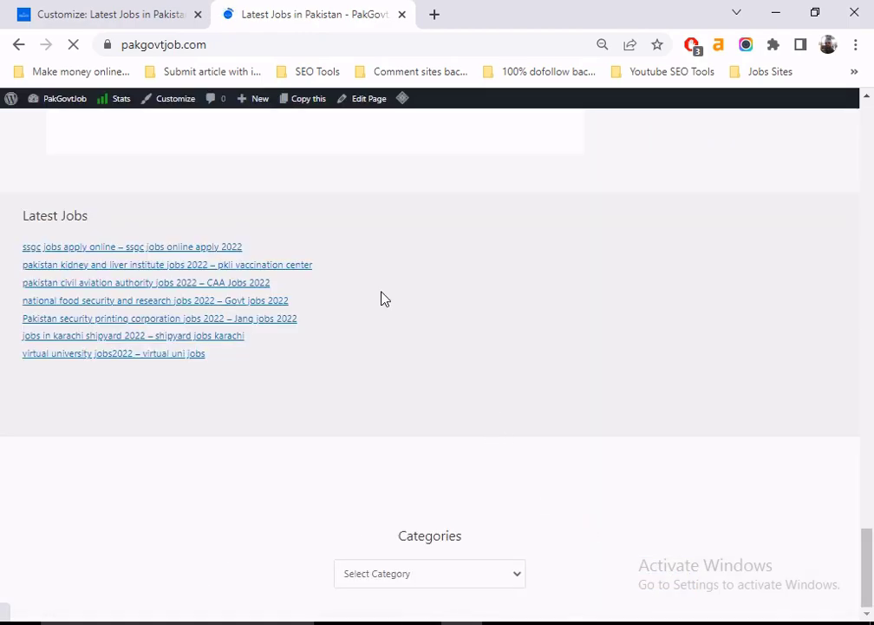
left_click(135, 7)
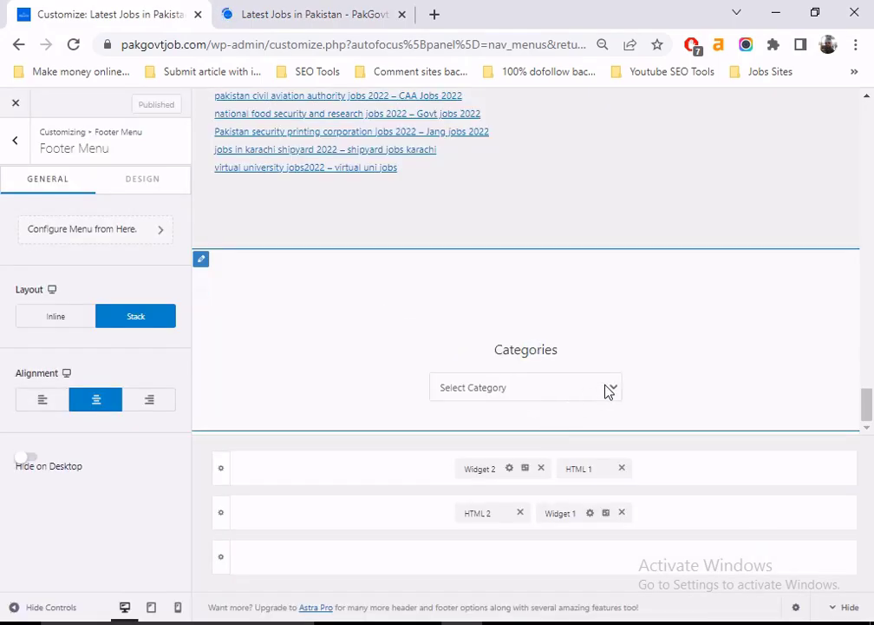
Add the Footer Menu element back to the bottom footer row with the Inline layout and publish the change.
left_click(545, 561)
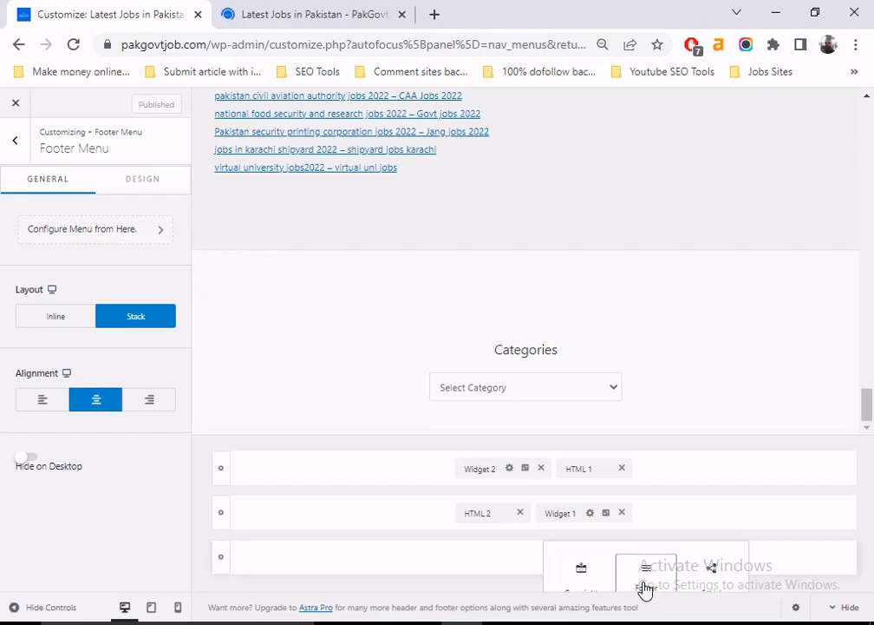
left_click(646, 587)
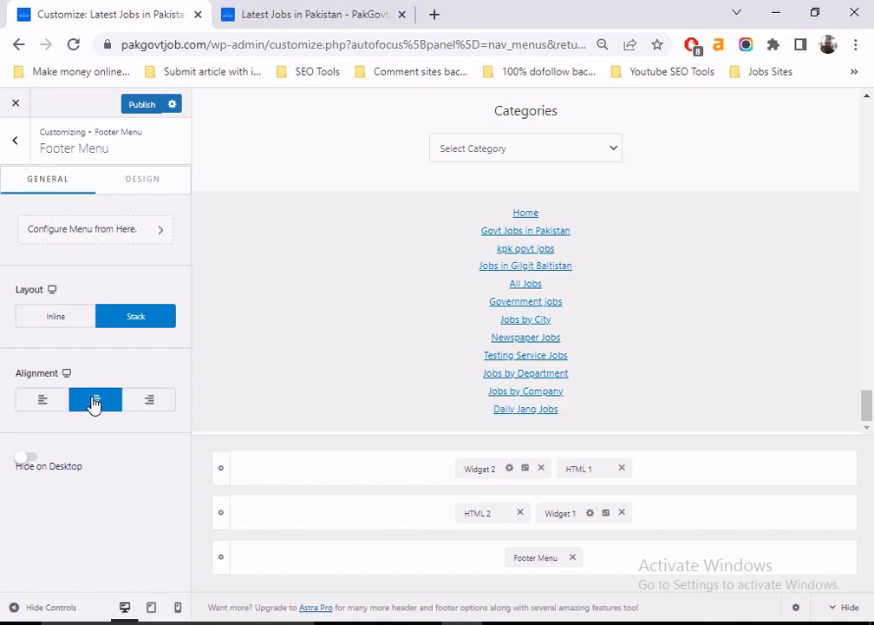
left_click(55, 318)
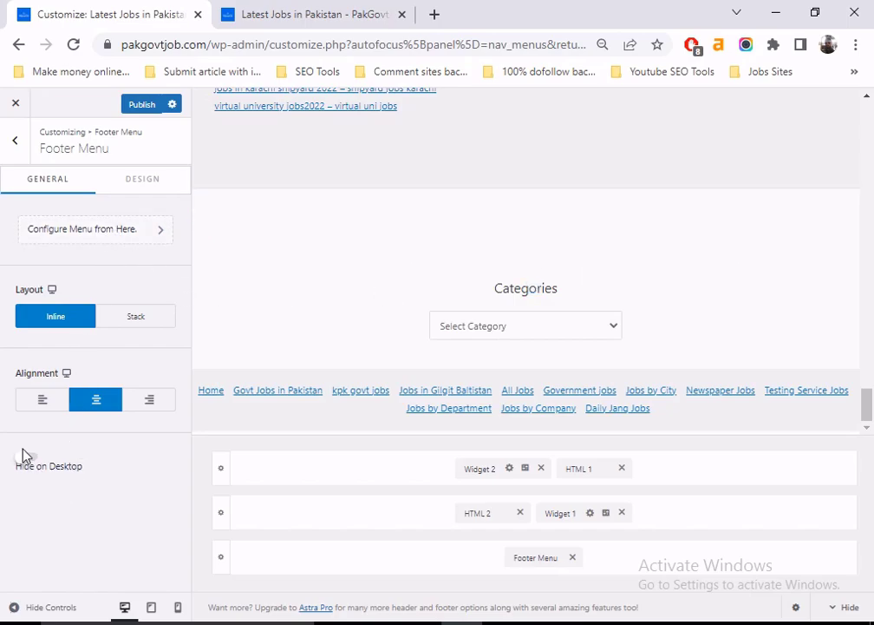
left_click(137, 108)
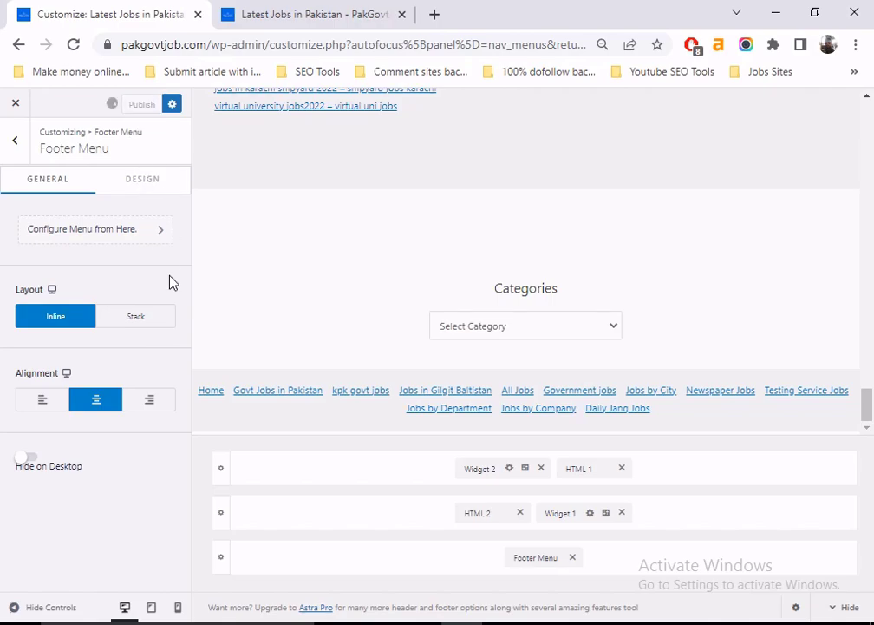
In the Footer Menu's design settings, set the normal link/text color to the second palette color, dark gray.
left_click(154, 187)
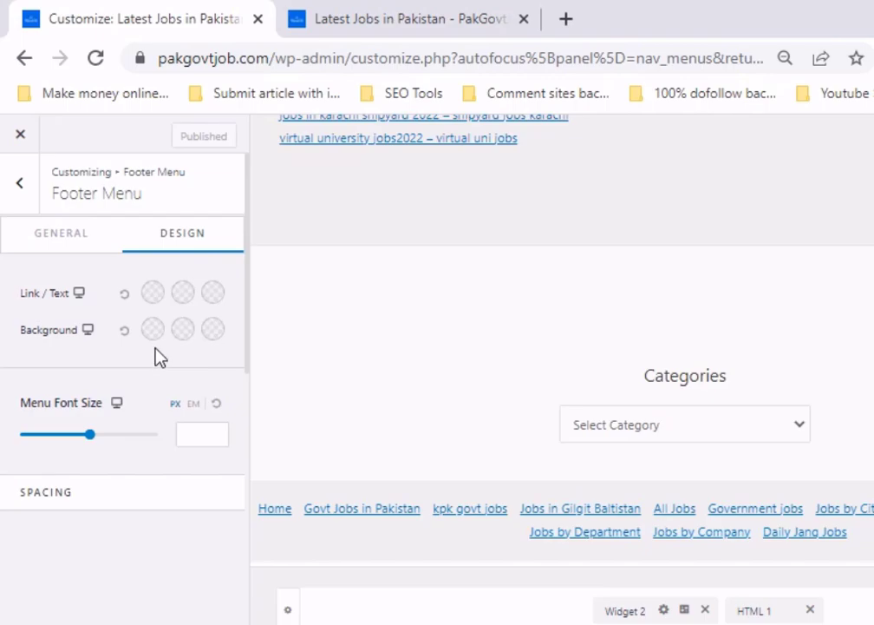
left_click(183, 294)
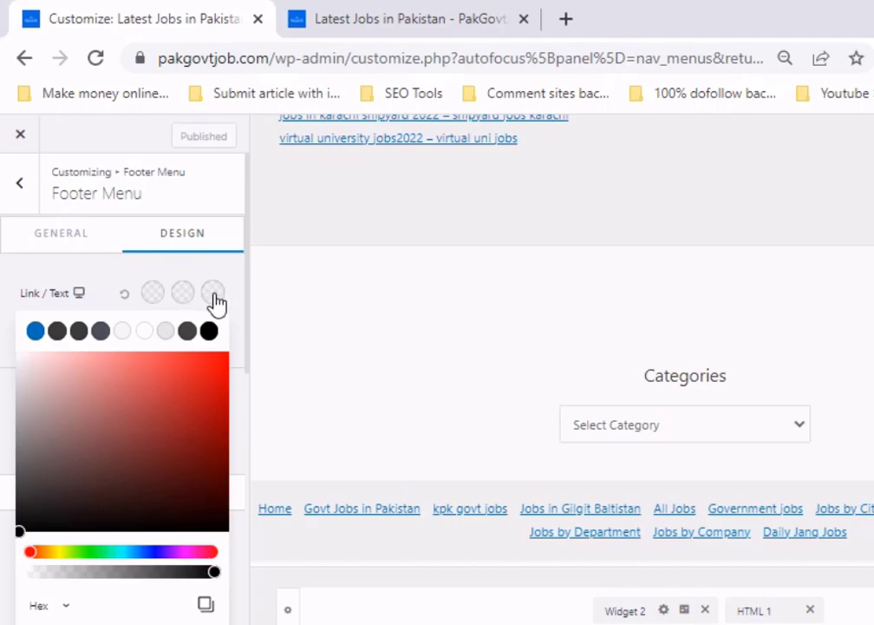
left_click(192, 620)
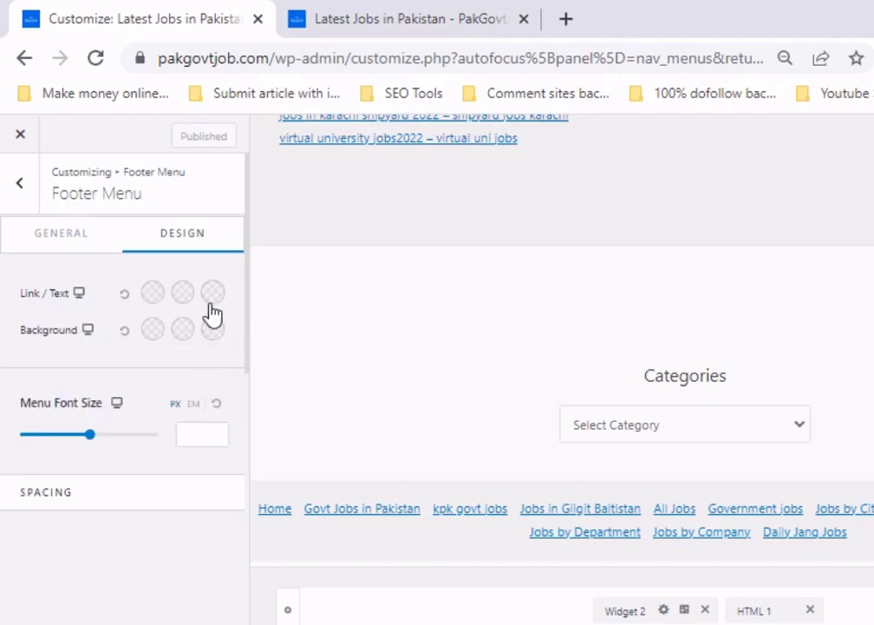
left_click(153, 295)
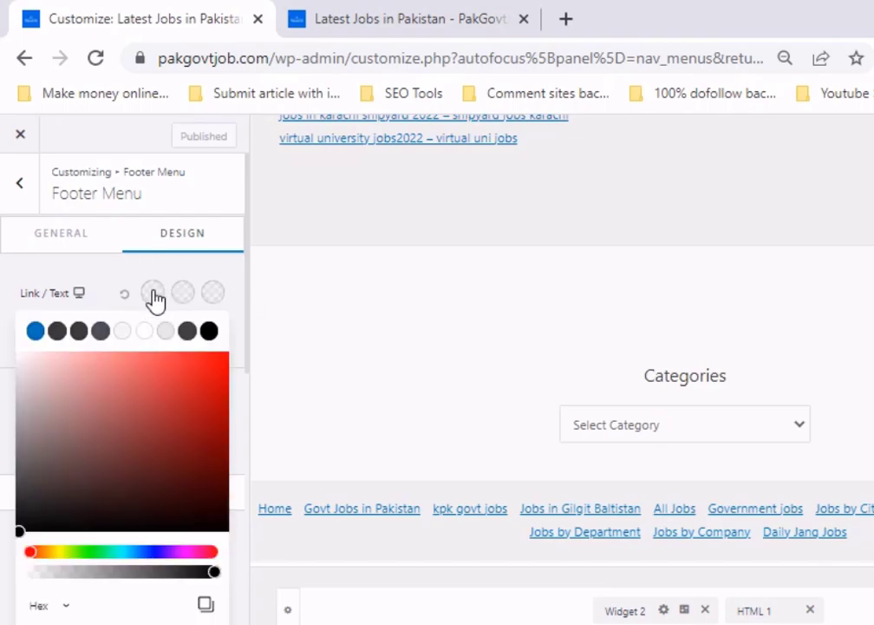
left_click(57, 331)
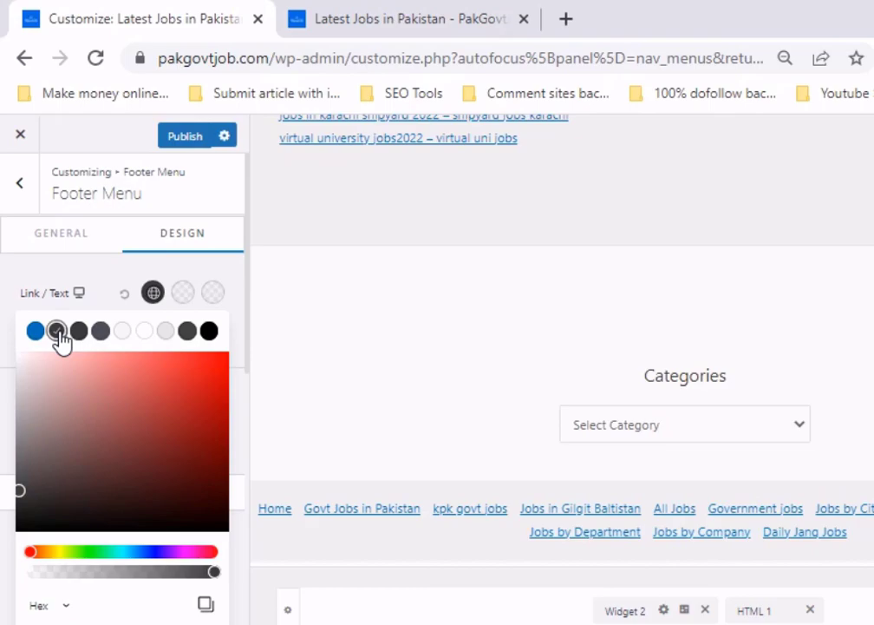
Set the Footer Menu's active link/text color to black and its hover link/text color to the palette's blue.
left_click(211, 295)
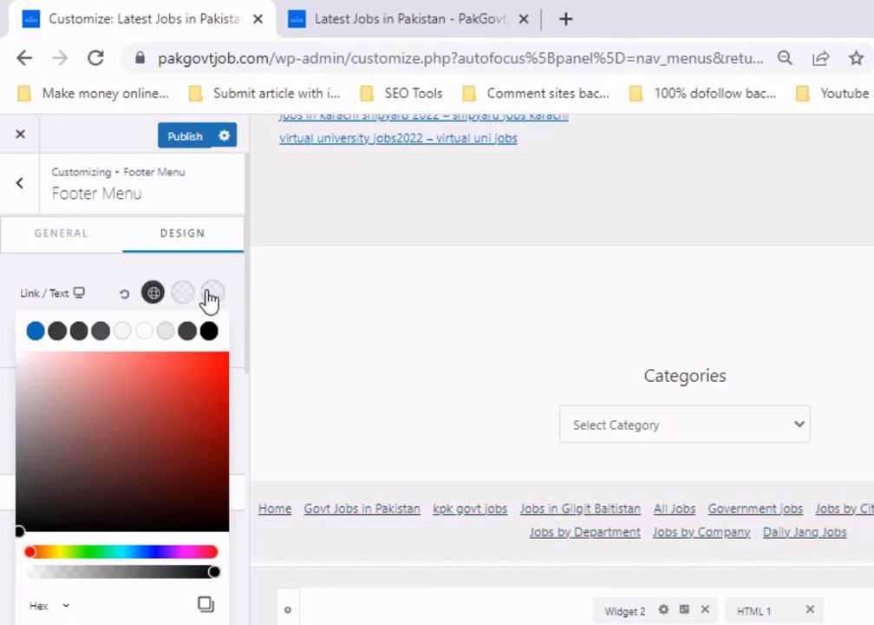
left_click(305, 608)
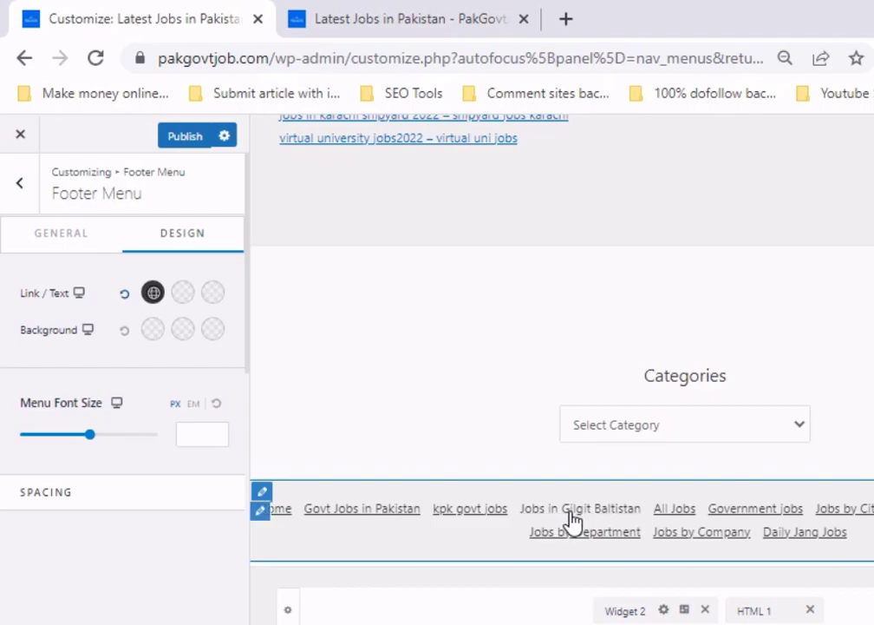
left_click(212, 295)
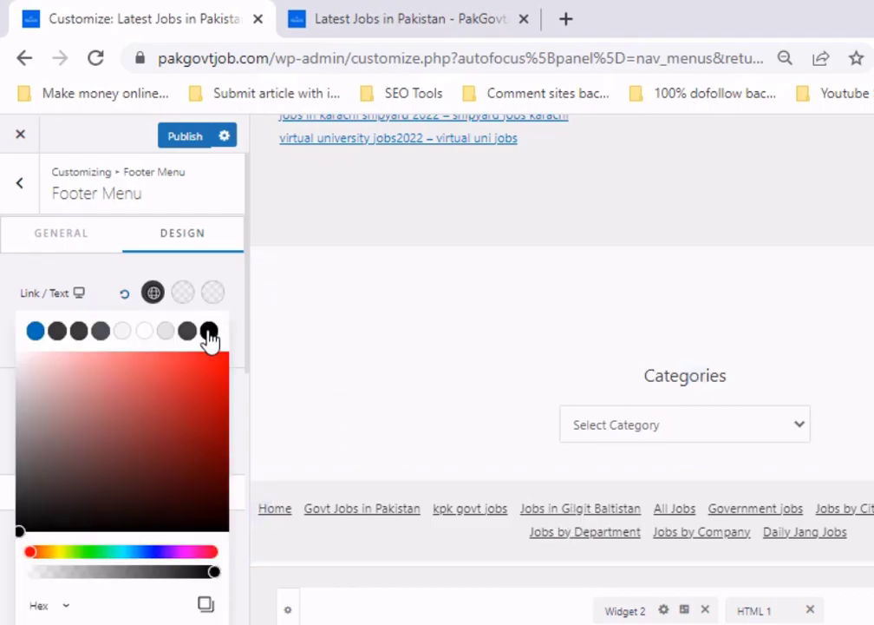
left_click(210, 331)
left_click(156, 622)
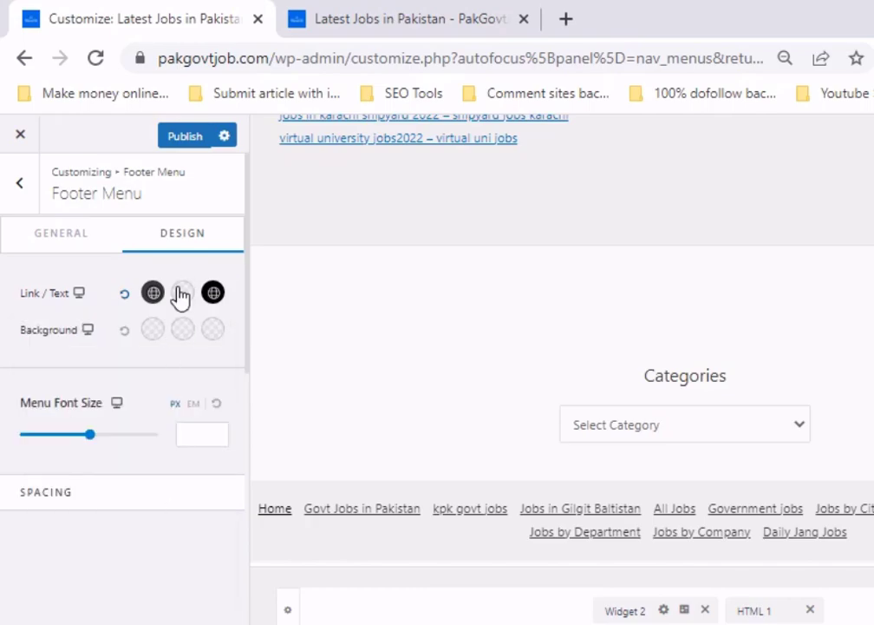
left_click(181, 294)
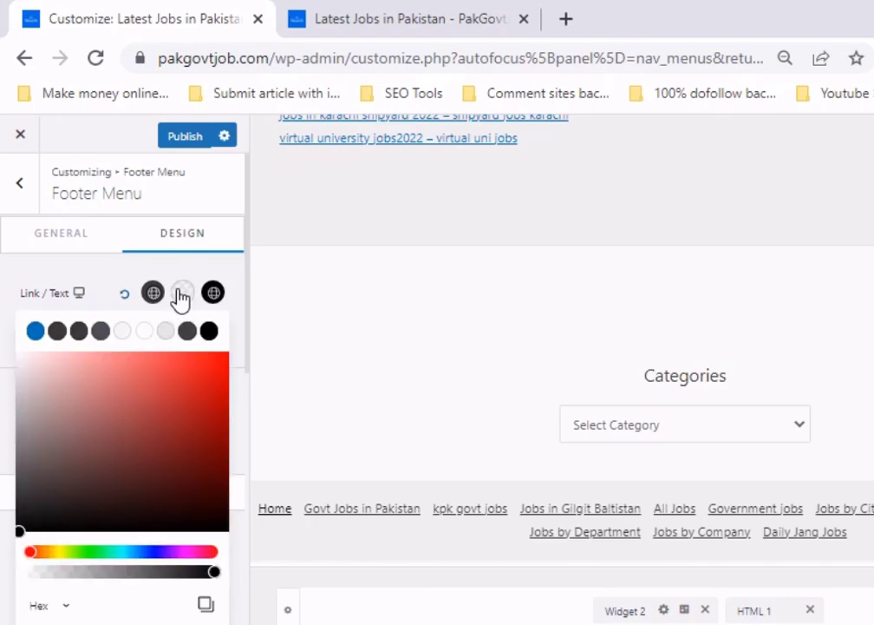
left_click(35, 330)
key("Escape")
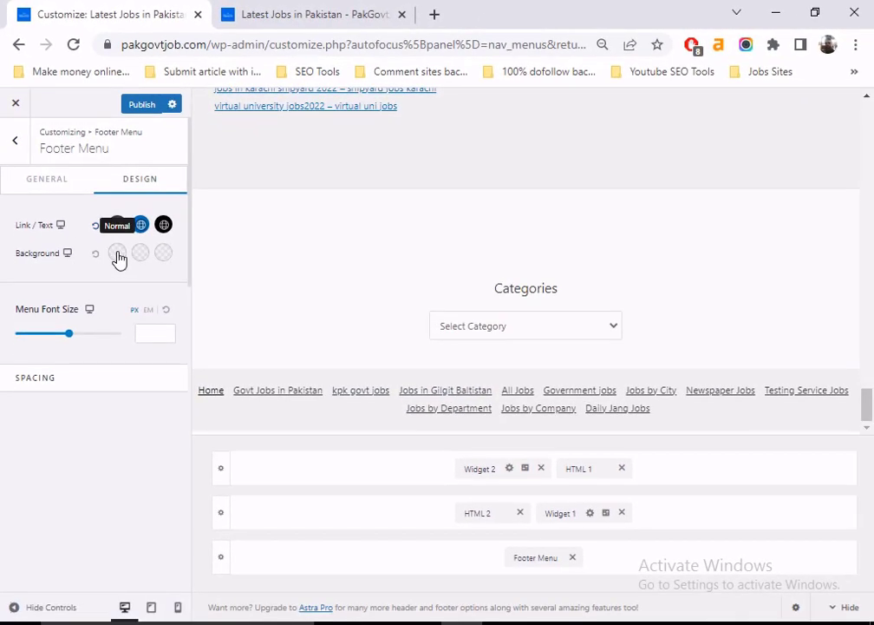
Try dark gray, blue and magenta for the Footer Menu's normal background color, and set it to dark yellow, BAAD02.
left_click(117, 254)
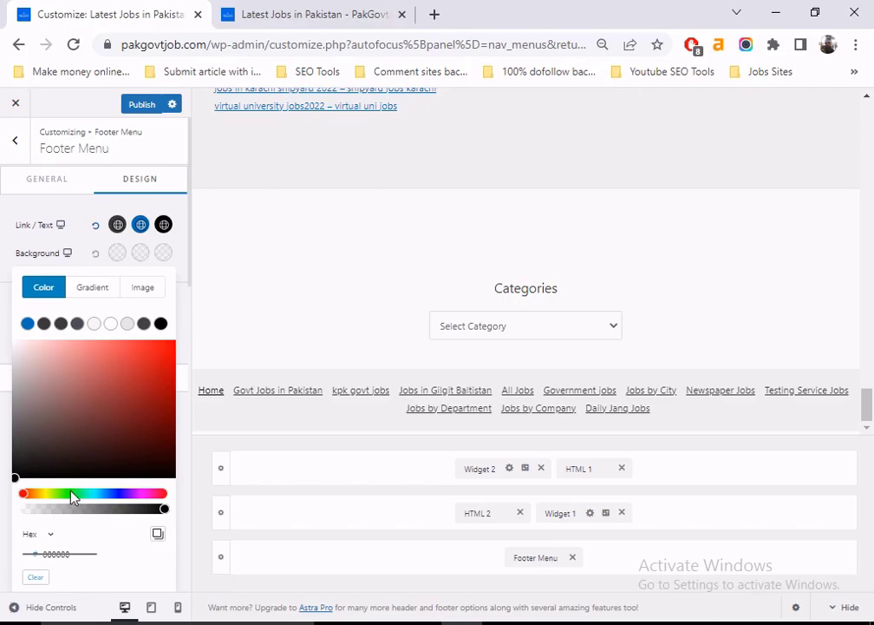
left_click(43, 324)
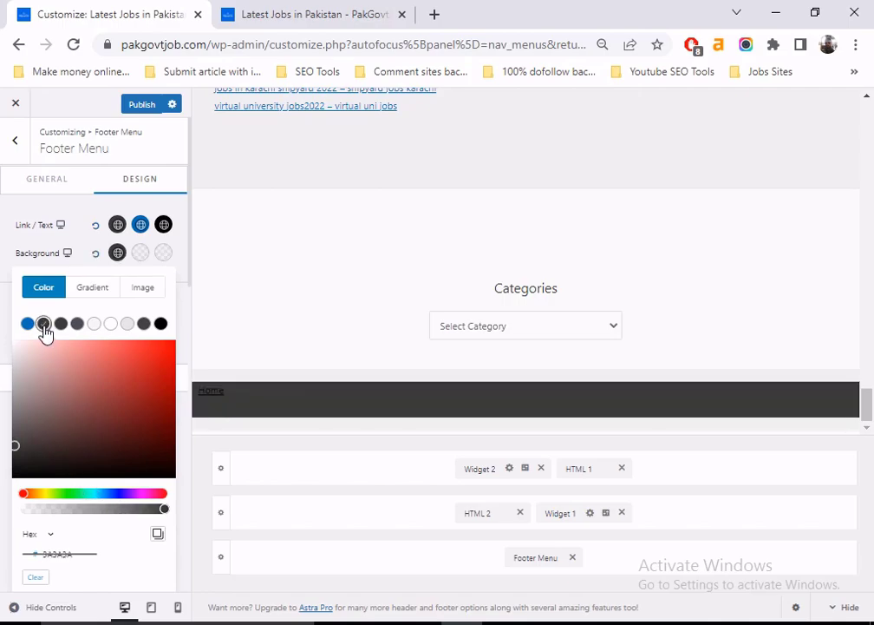
left_click(28, 324)
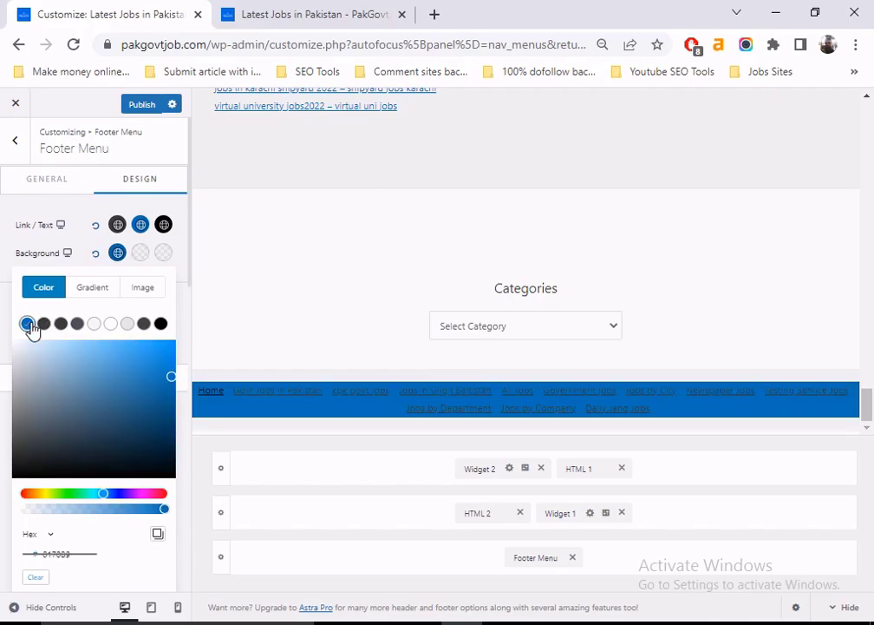
left_click(143, 494)
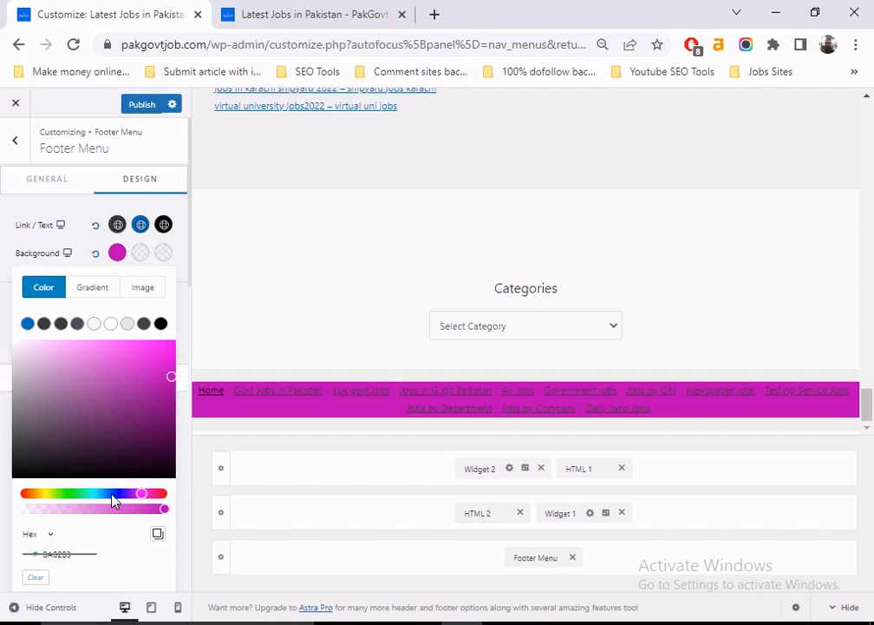
left_click(86, 494)
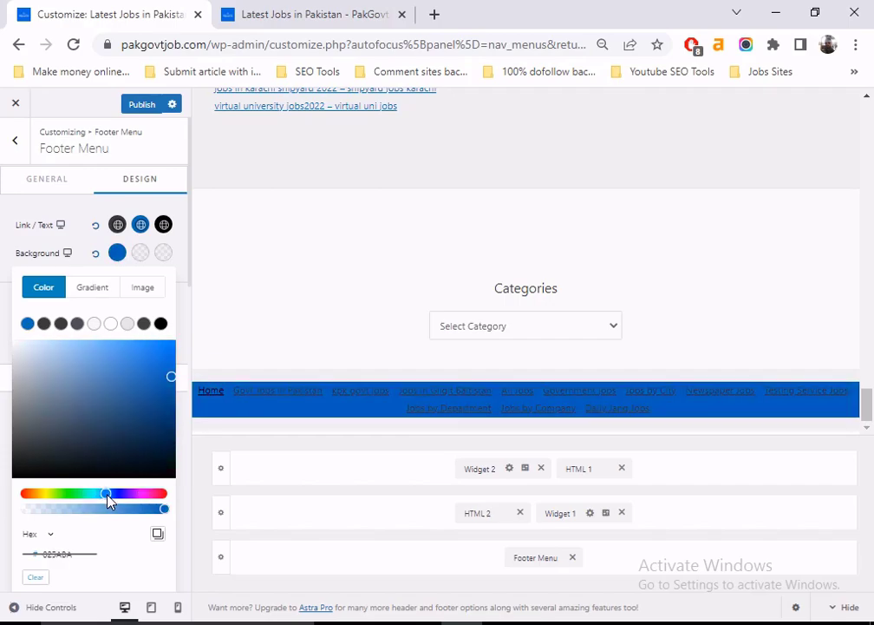
left_click_drag(107, 500, 44, 497)
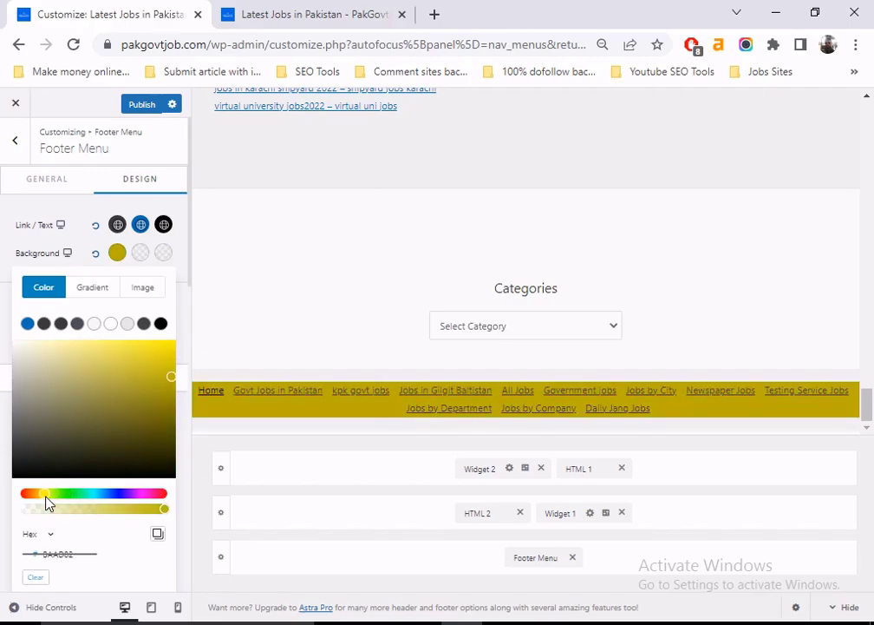
Set the Footer Menu's normal background color to light gray and its hover background color to black, 000000.
left_click_drag(129, 374, 23, 360)
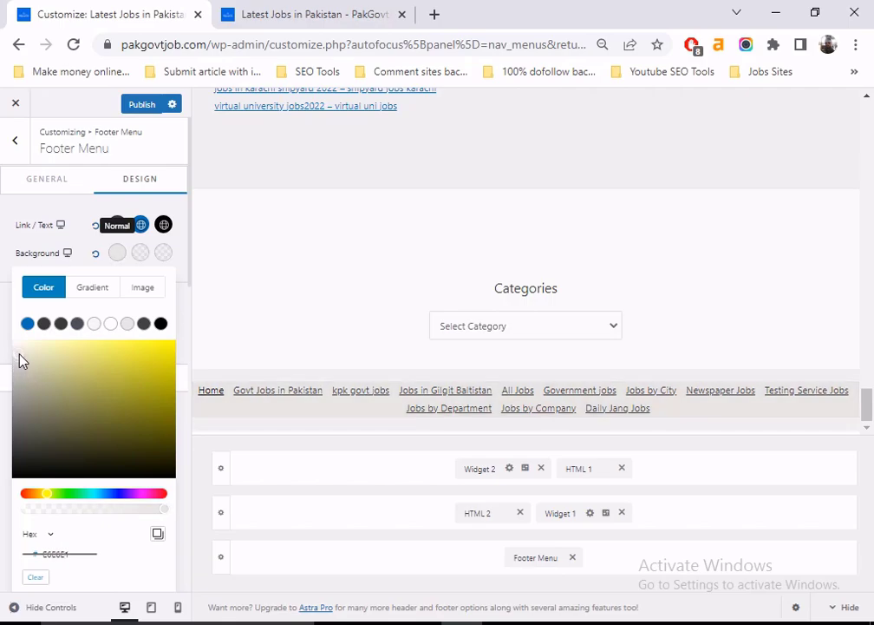
left_click(140, 253)
left_click_drag(95, 454, 140, 453)
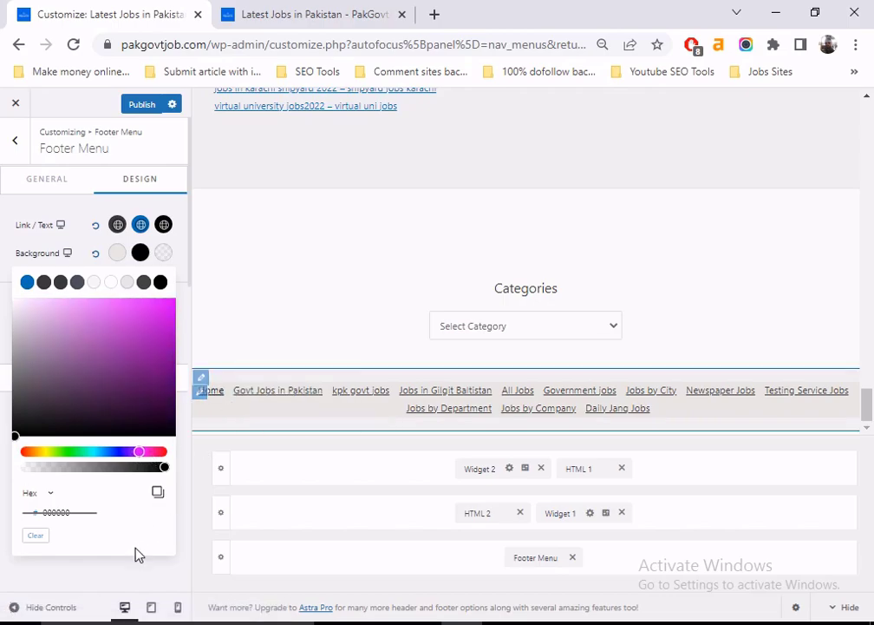
left_click(111, 570)
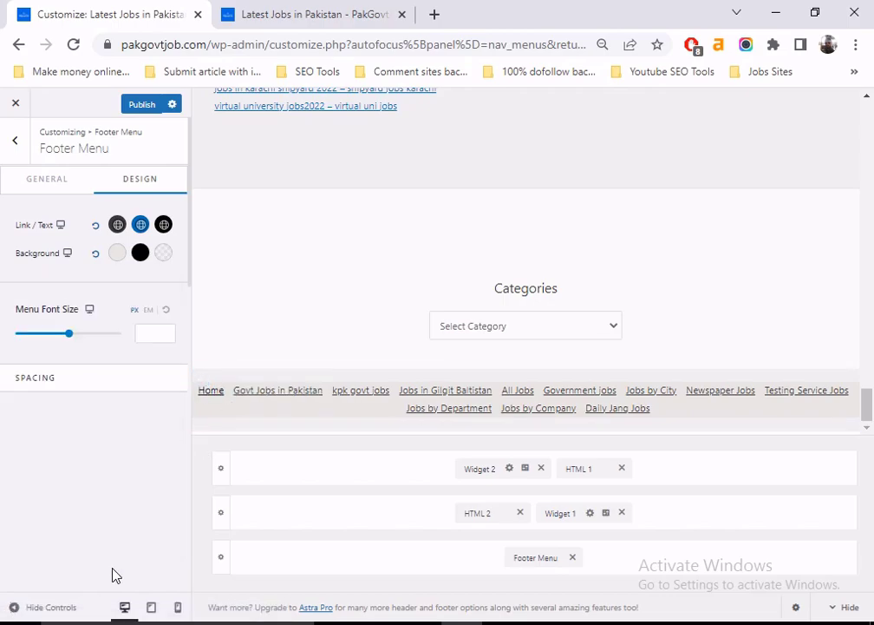
Try Footer Menu font sizes of 25 px and 20 em, and reset the font size to its default.
left_click(81, 336)
left_click_drag(81, 336, 45, 342)
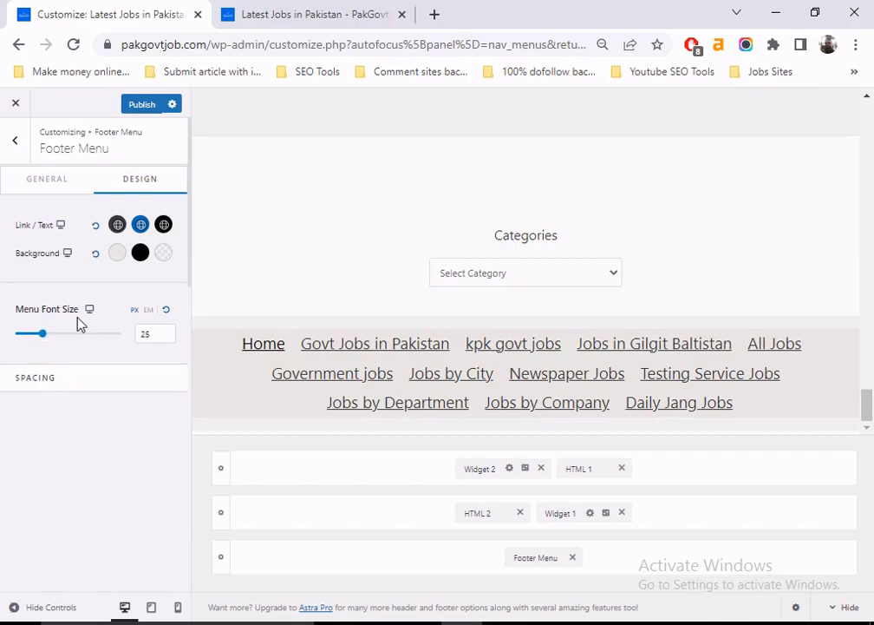
left_click(148, 313)
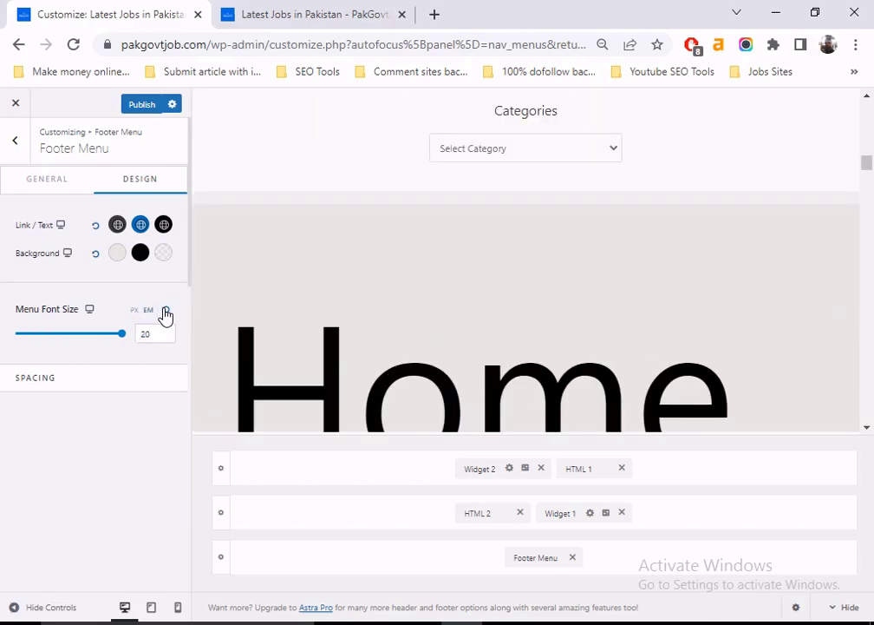
left_click(165, 310)
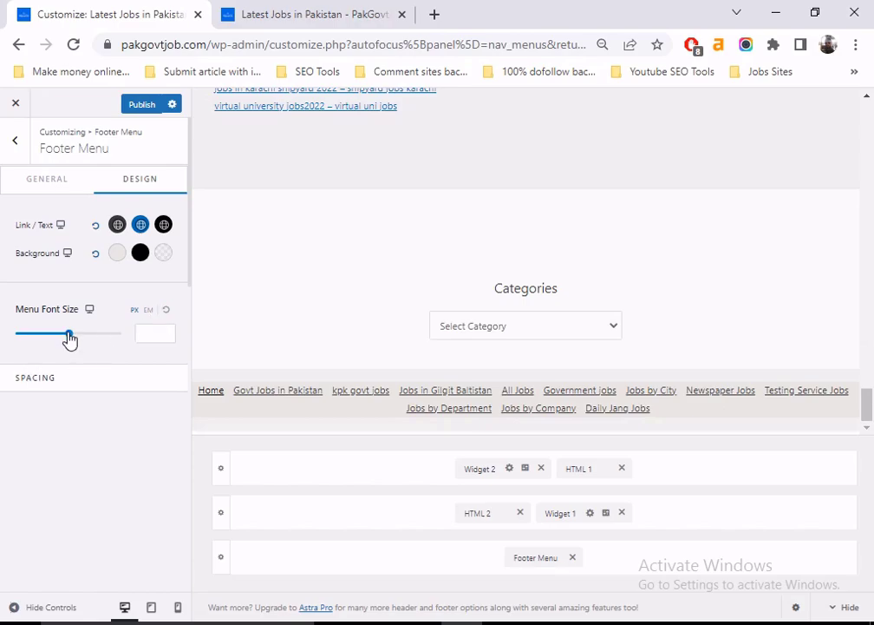
Set the Footer Menu's font size to 27 px and publish the change.
left_click_drag(70, 339, 46, 339)
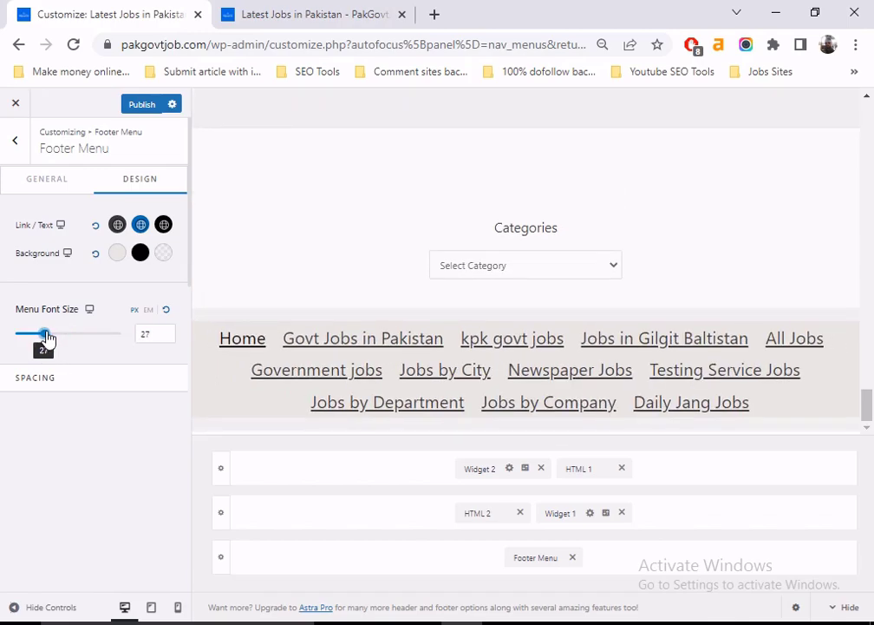
left_click(143, 106)
Reload the live site, check the footer menu at the end of the page and follow its Daily Jang Jobs link.
left_click(250, 8)
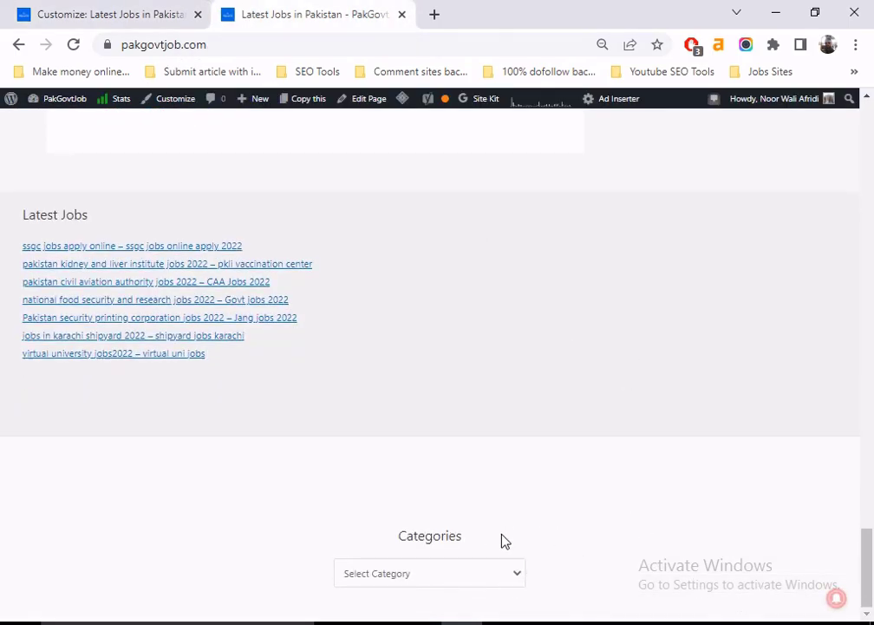
left_click(74, 44)
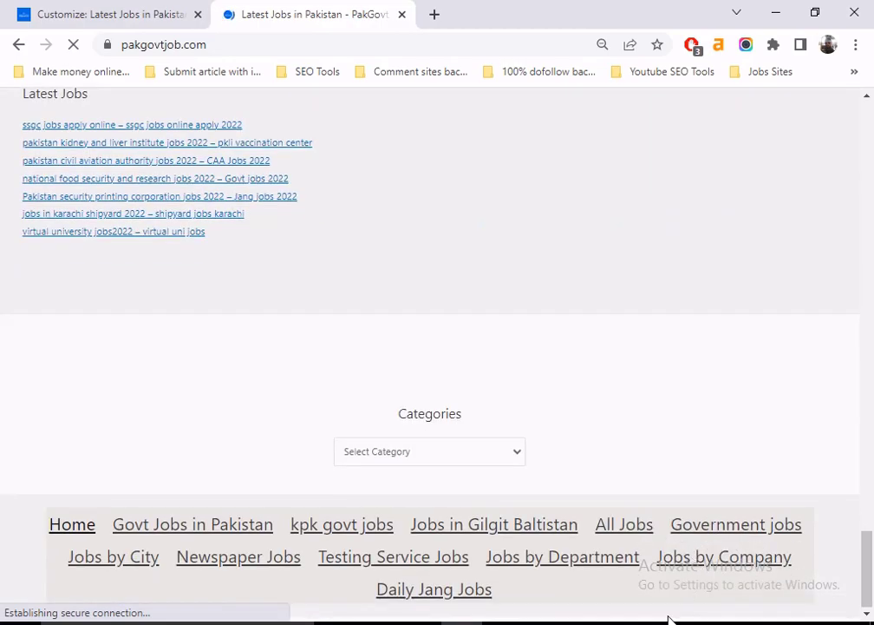
left_click(431, 590)
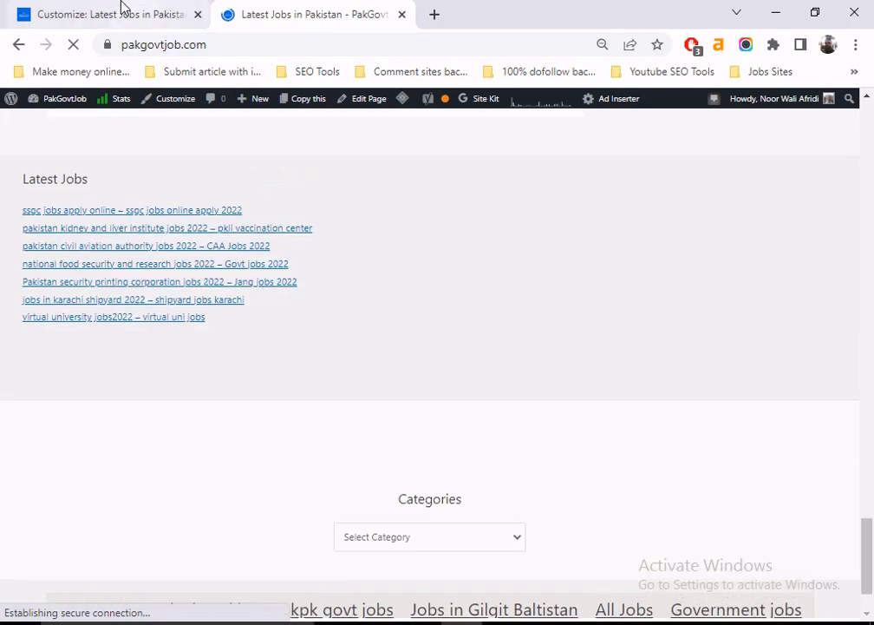
Return to the customizer and leave the Footer Menu and Footer Builder settings for the main options list.
left_click(121, 7)
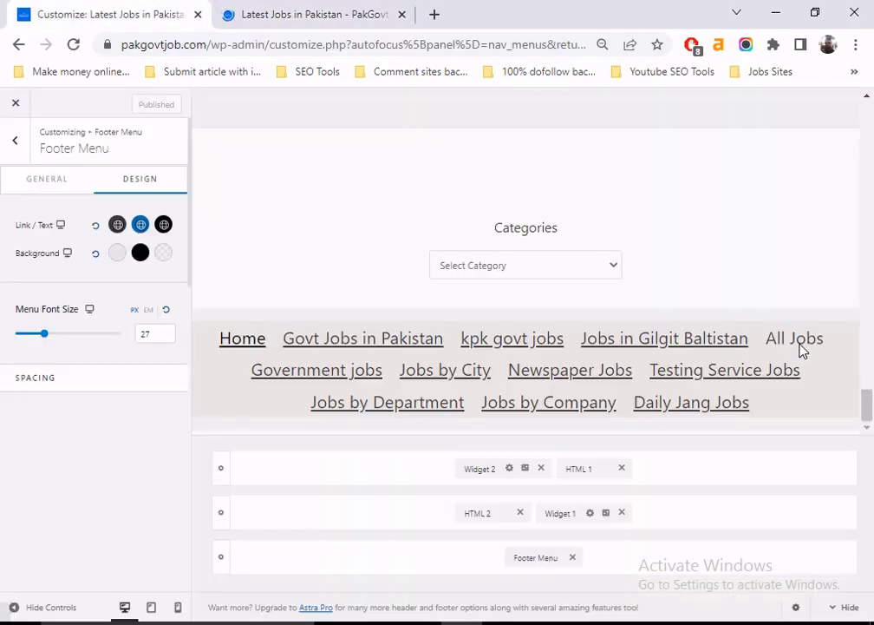
left_click(17, 152)
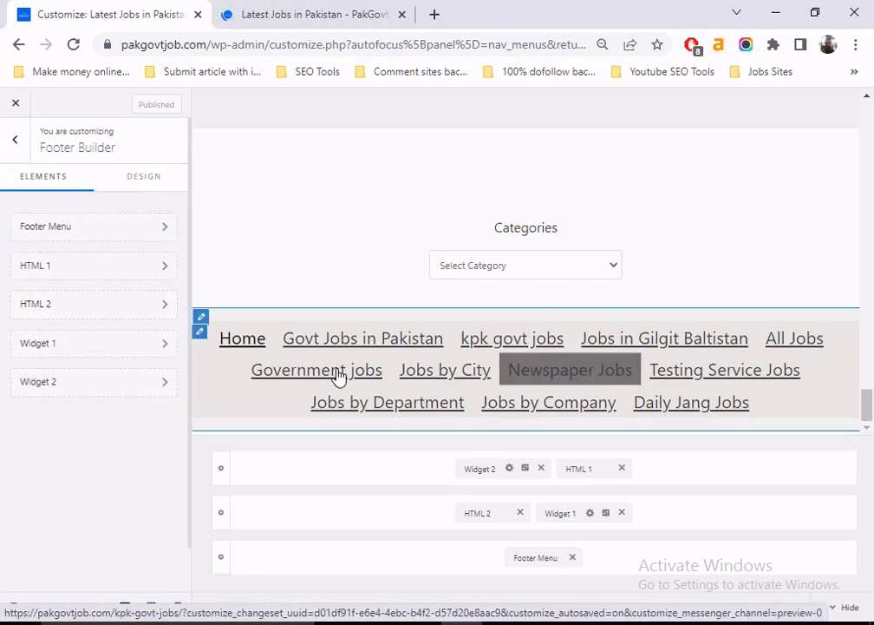
left_click(20, 141)
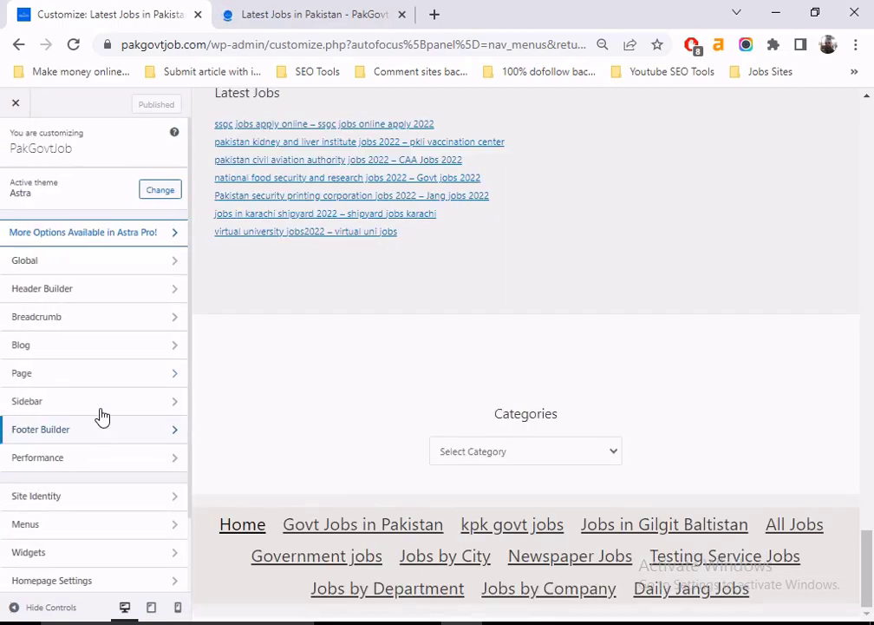